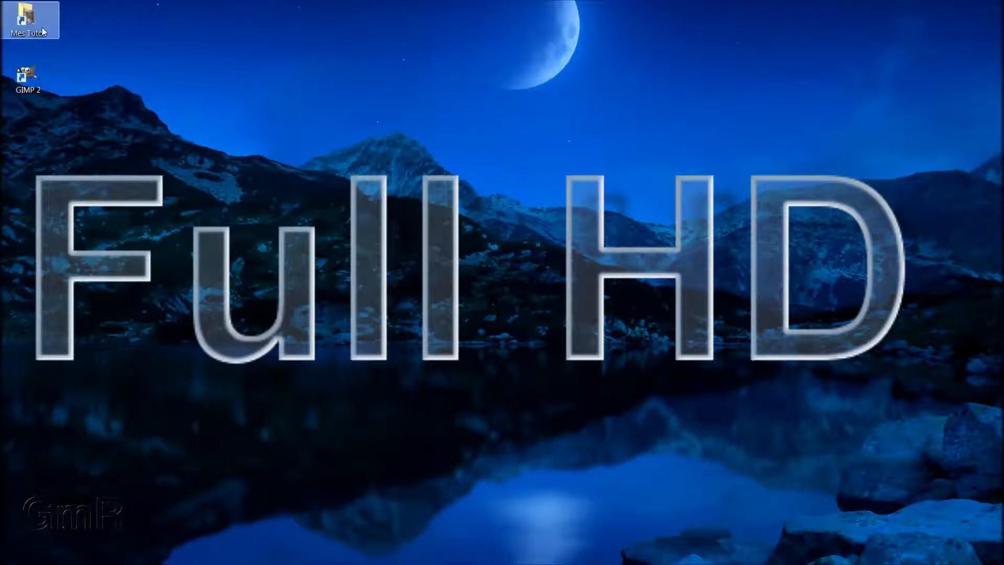
# - Open the Mes Tutos folder, launch GIMP and move its window aside so the folder window behind it stays reachable
pyautogui.doubleClick(27, 21)
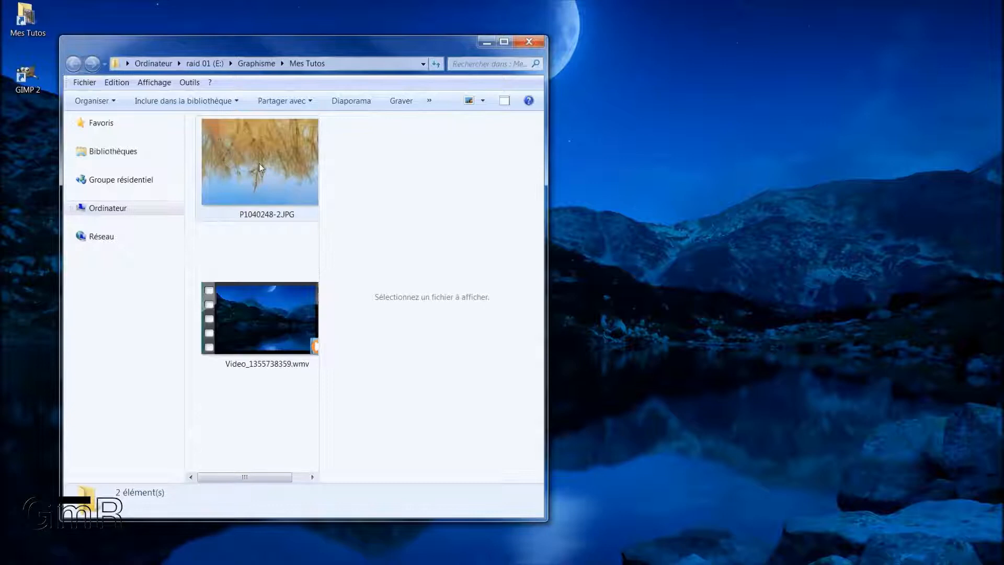
pyautogui.doubleClick(33, 78)
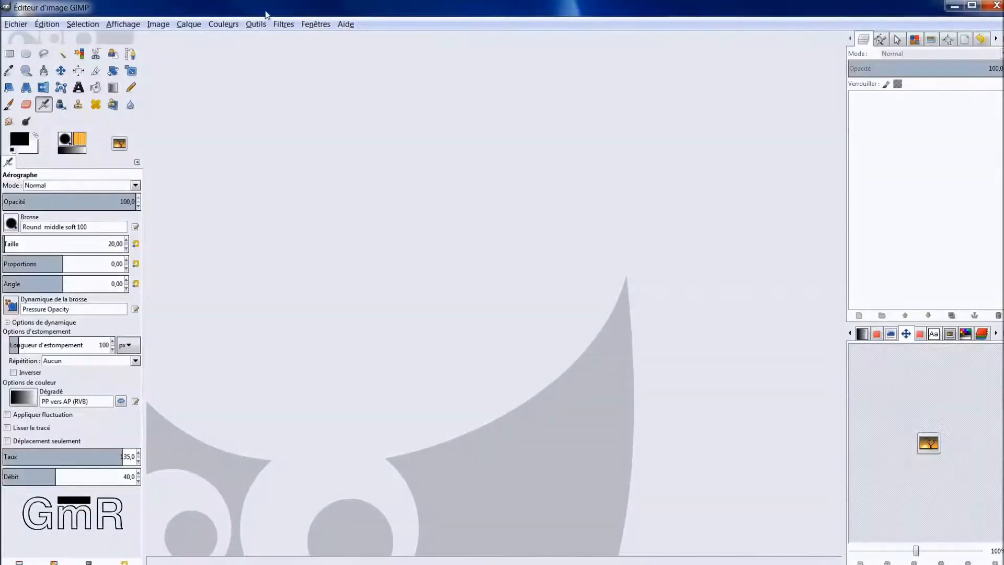
pyautogui.moveTo(266, 14); pyautogui.dragTo(420, 18)
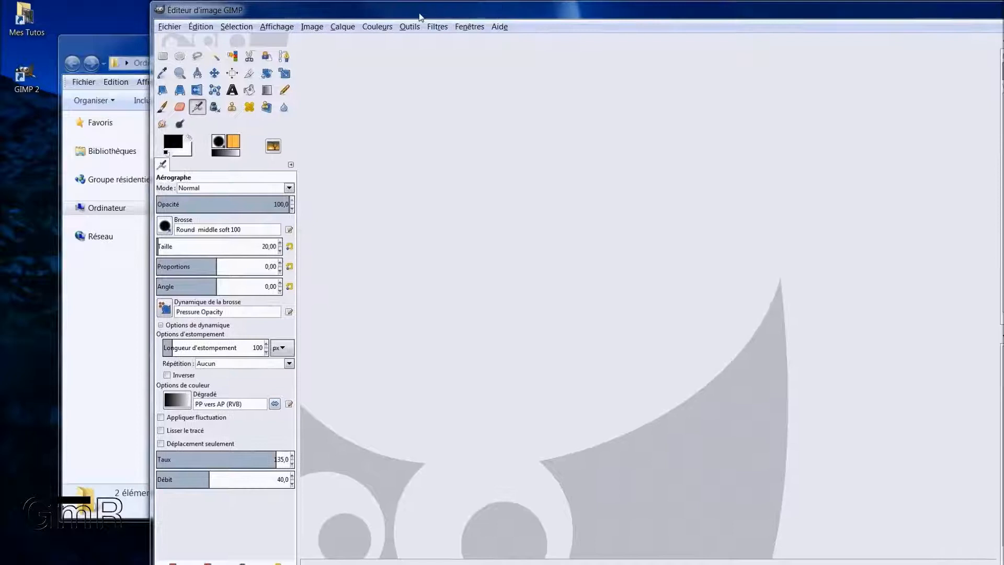
pyautogui.moveTo(480, 14); pyautogui.dragTo(454, 16)
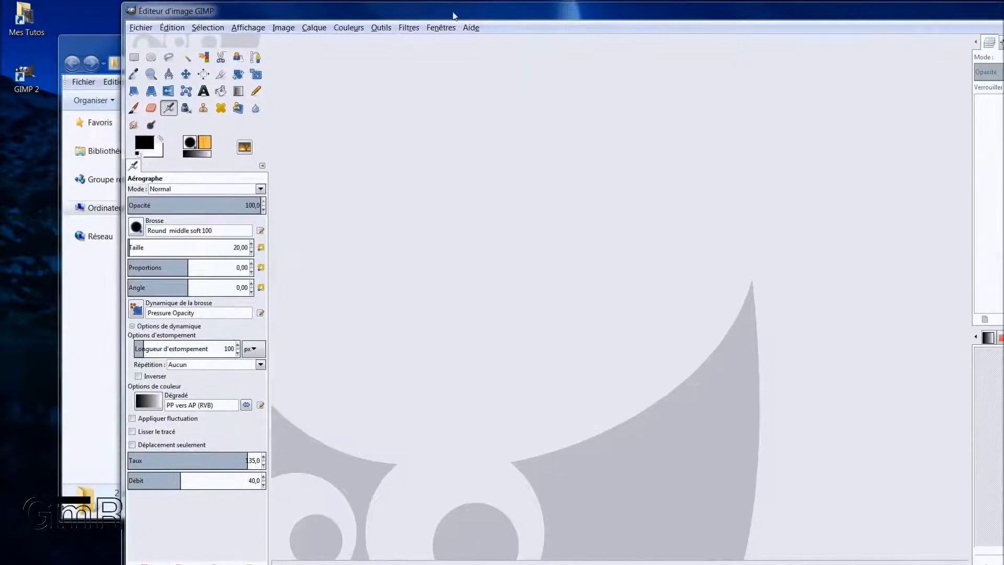
# - Open P1040248-2.JPG from the Mes Tutos folder in GIMP and maximize the GIMP window
pyautogui.click(93, 42)
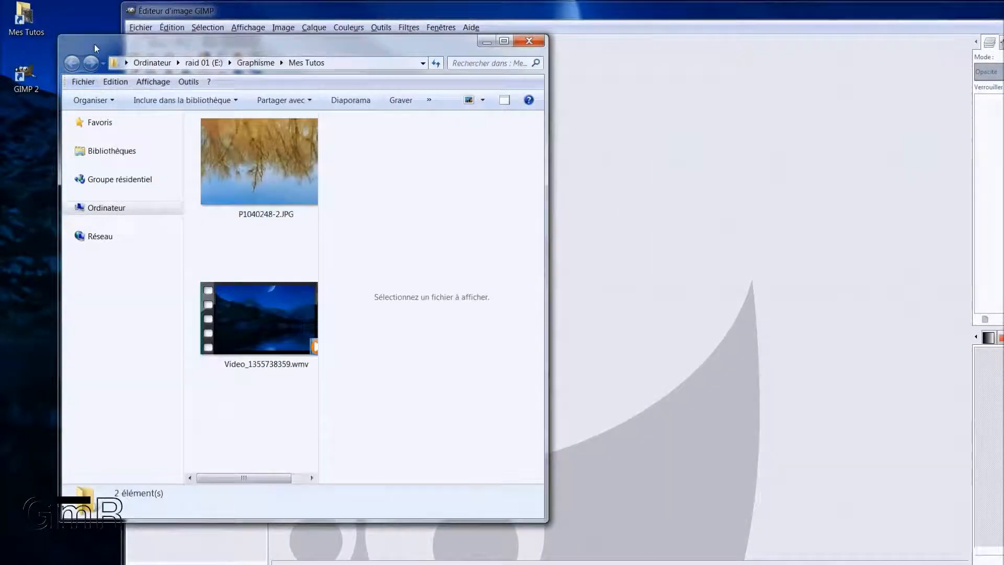
pyautogui.click(257, 154)
pyautogui.moveTo(256, 154); pyautogui.dragTo(585, 231)
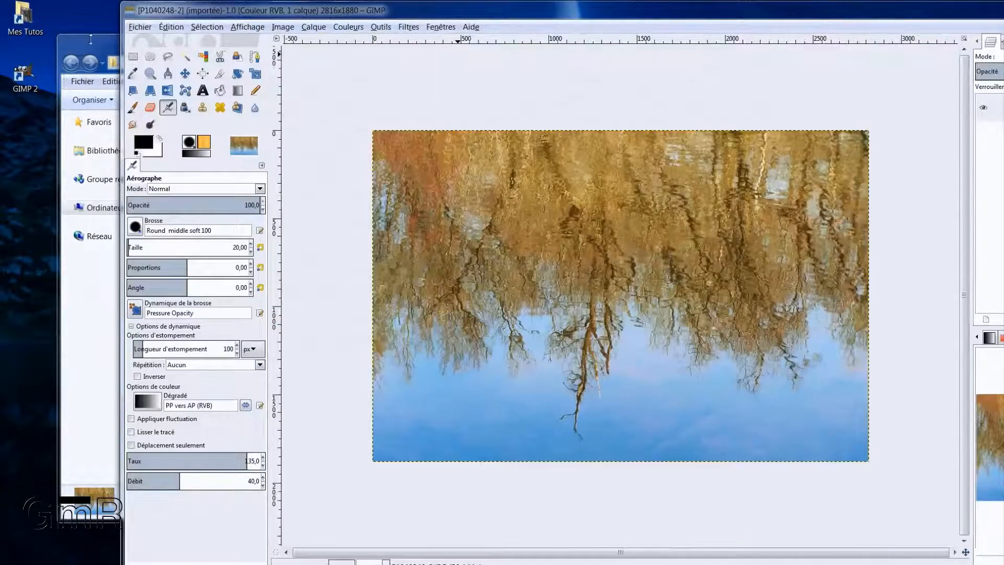
pyautogui.doubleClick(273, 11)
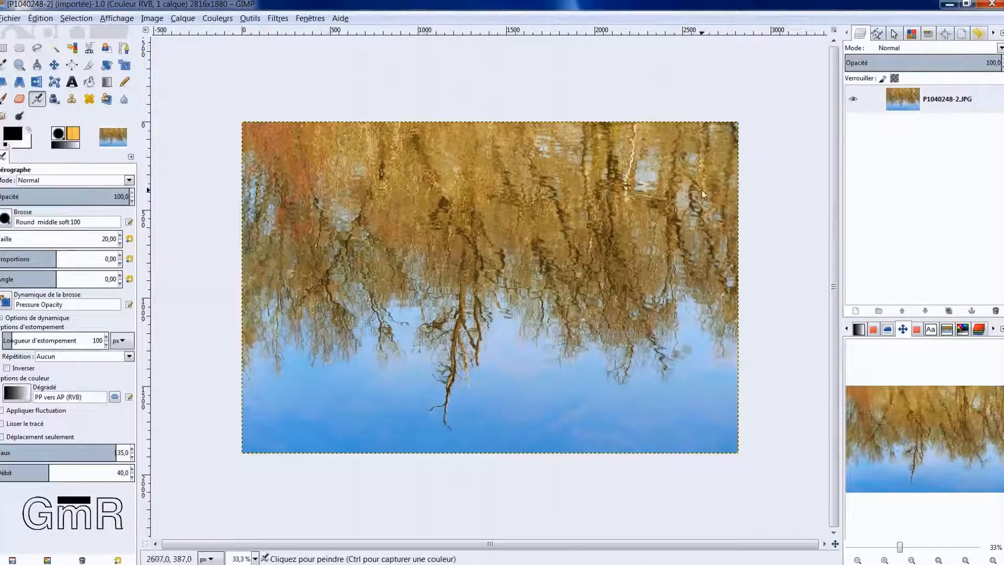
# - Add an alpha channel to the P1040248-2.JPG layer
pyautogui.click(901, 105)
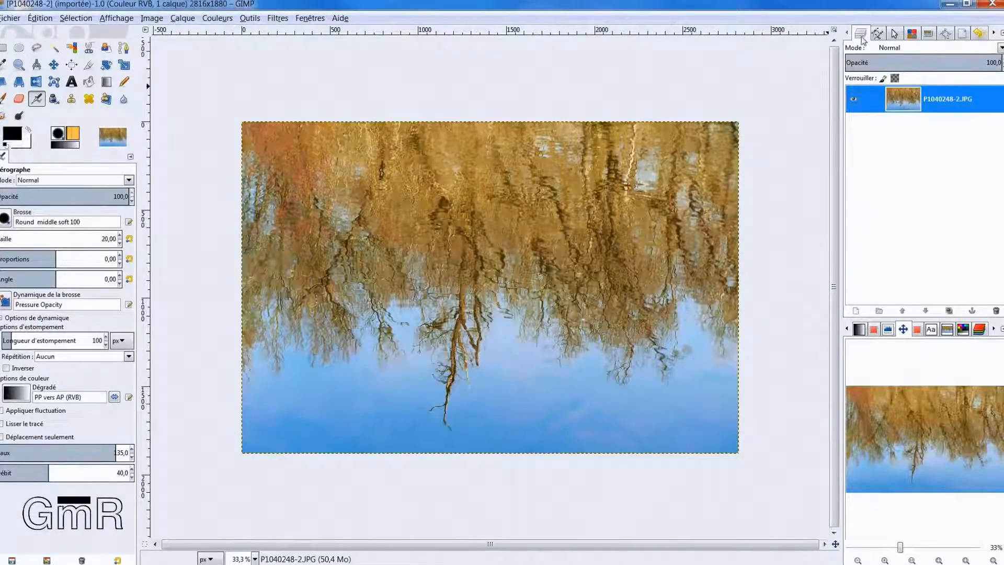
pyautogui.rightClick(901, 102)
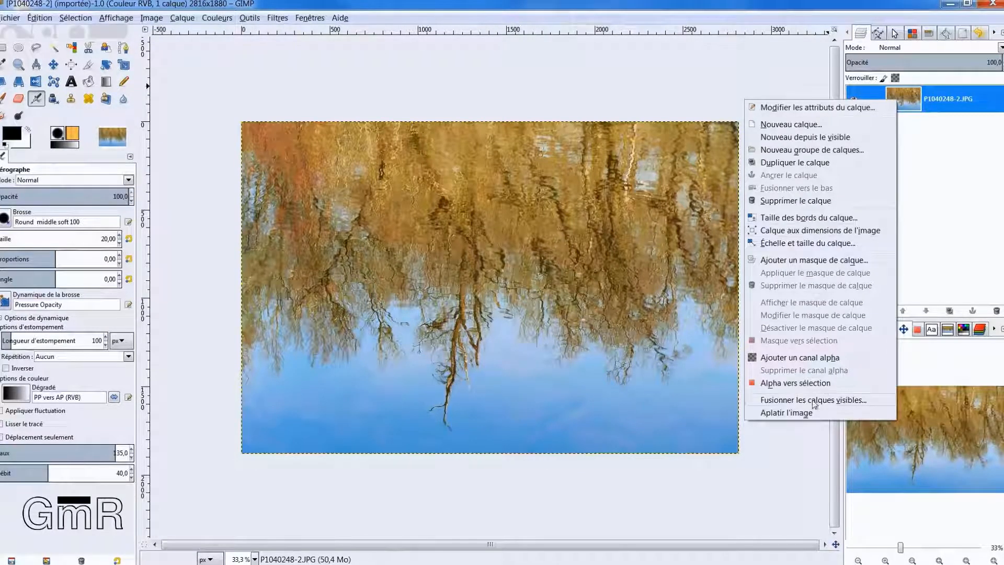
pyautogui.click(787, 361)
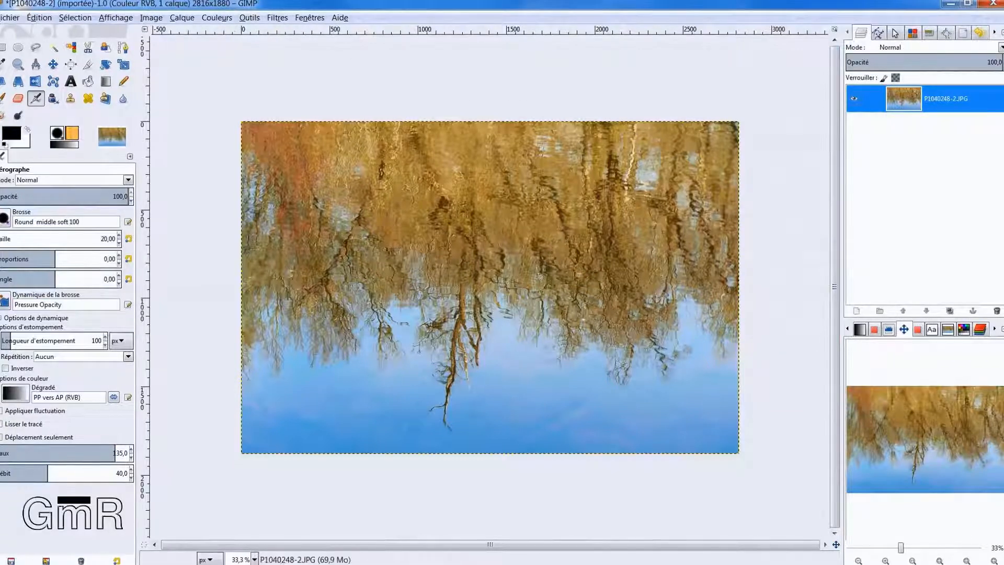
# - Start the Puzzle render filter on the photo with 4 horizontal and 3 vertical pieces
pyautogui.click(276, 19)
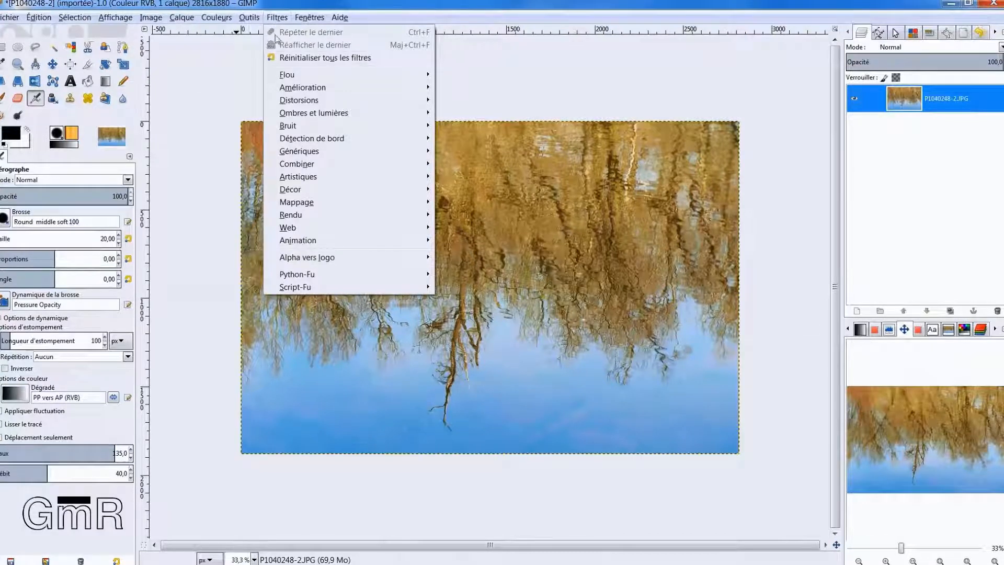
pyautogui.moveTo(303, 217)
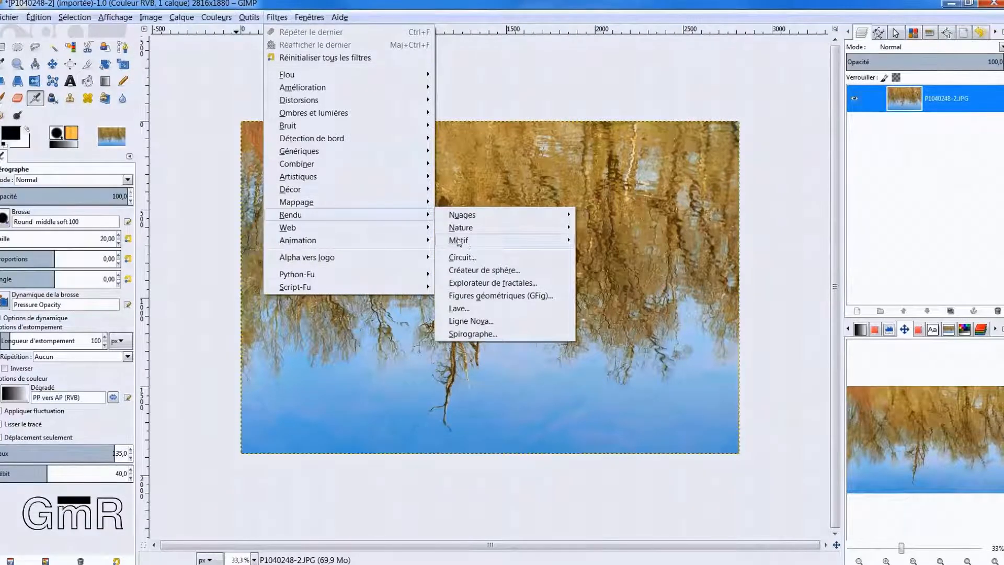
pyautogui.moveTo(467, 244)
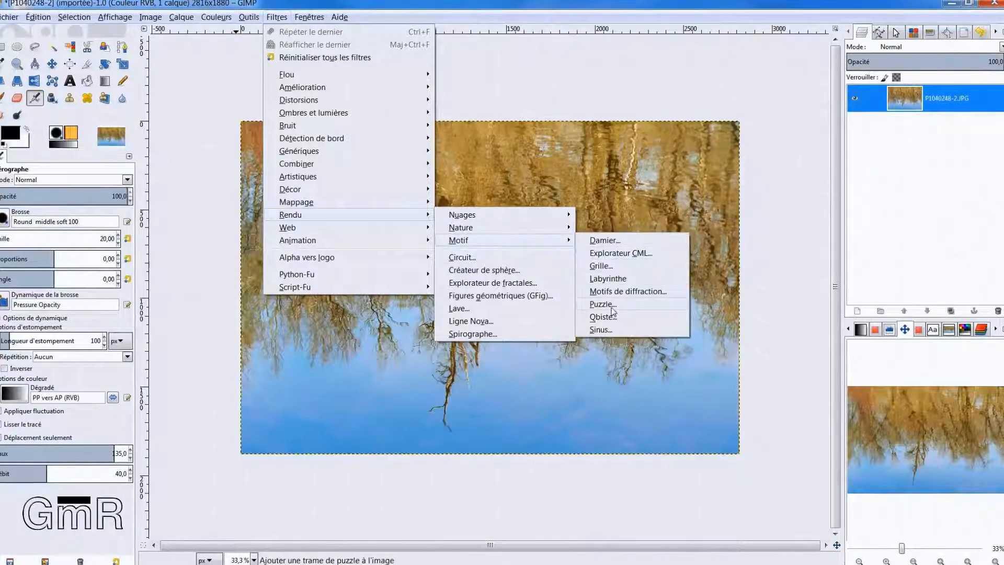
pyautogui.click(612, 306)
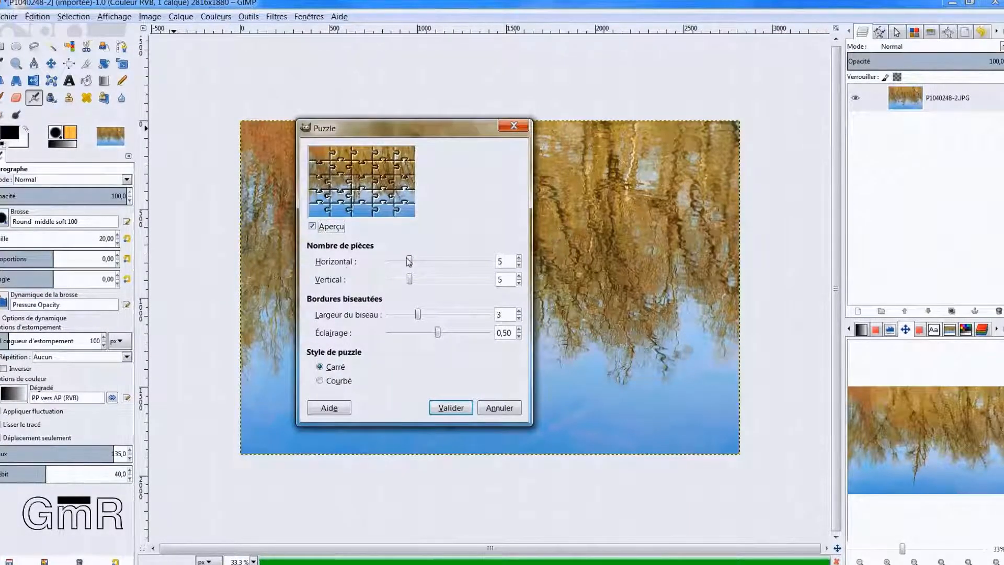
pyautogui.click(519, 265)
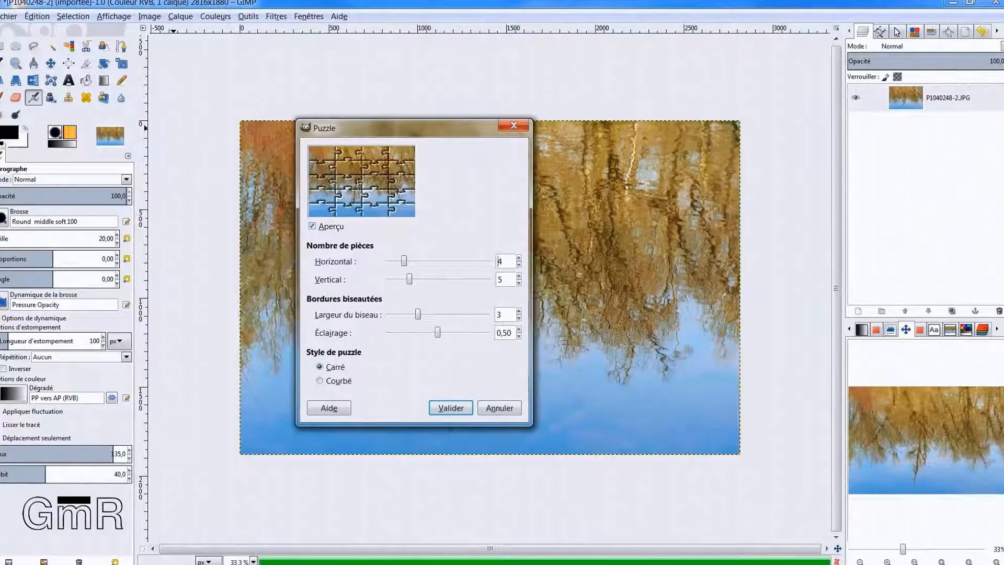
pyautogui.moveTo(410, 280); pyautogui.dragTo(401, 282)
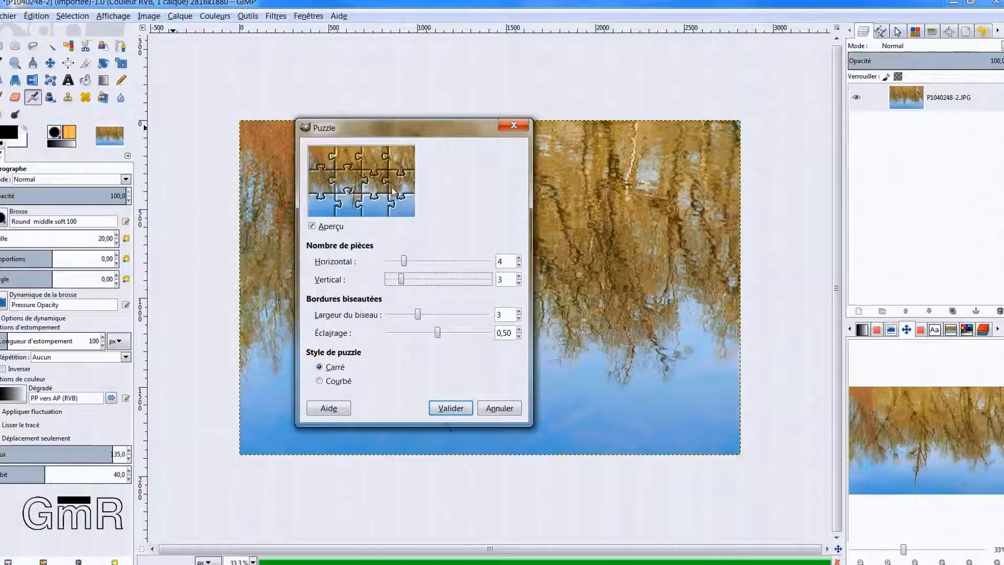
# - Set the puzzle's bevel width to 4 and its style to Courbé, and apply the filter
pyautogui.click(418, 315)
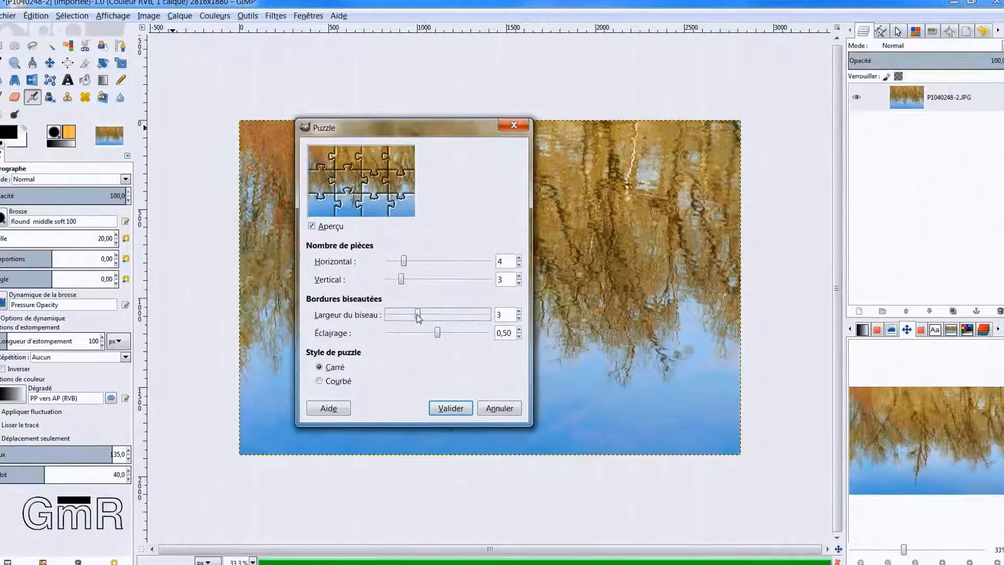
pyautogui.moveTo(418, 315); pyautogui.dragTo(418, 315)
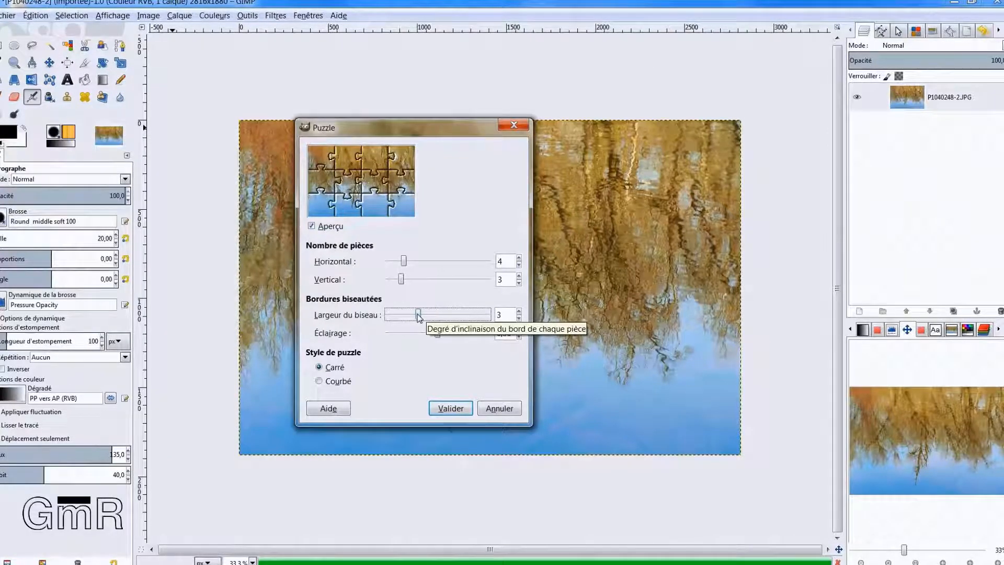
pyautogui.moveTo(417, 314)
pyautogui.mouseDown()
pyautogui.moveTo(445, 315)
pyautogui.moveTo(429, 323)
pyautogui.mouseUp()
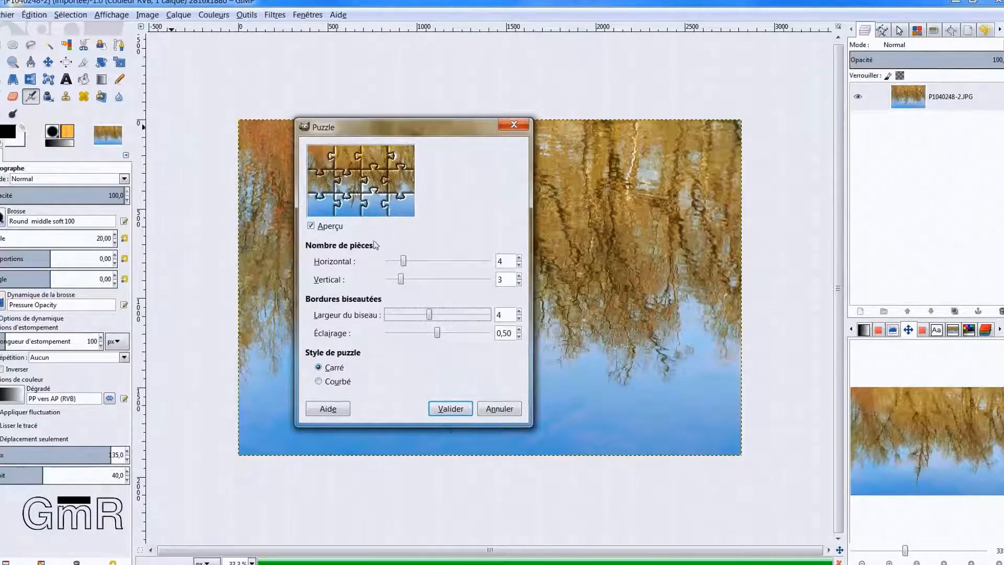
pyautogui.click(319, 381)
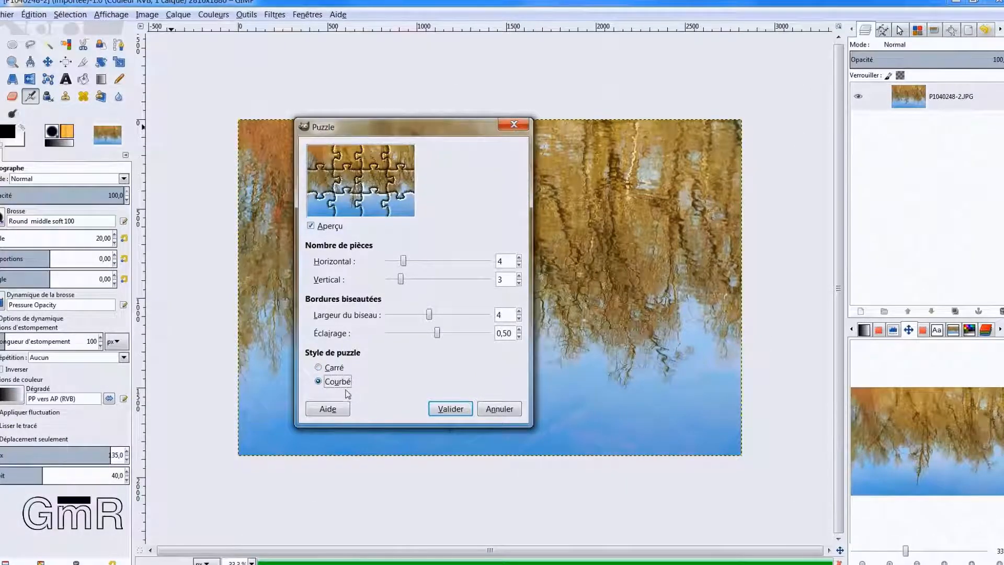
pyautogui.click(442, 412)
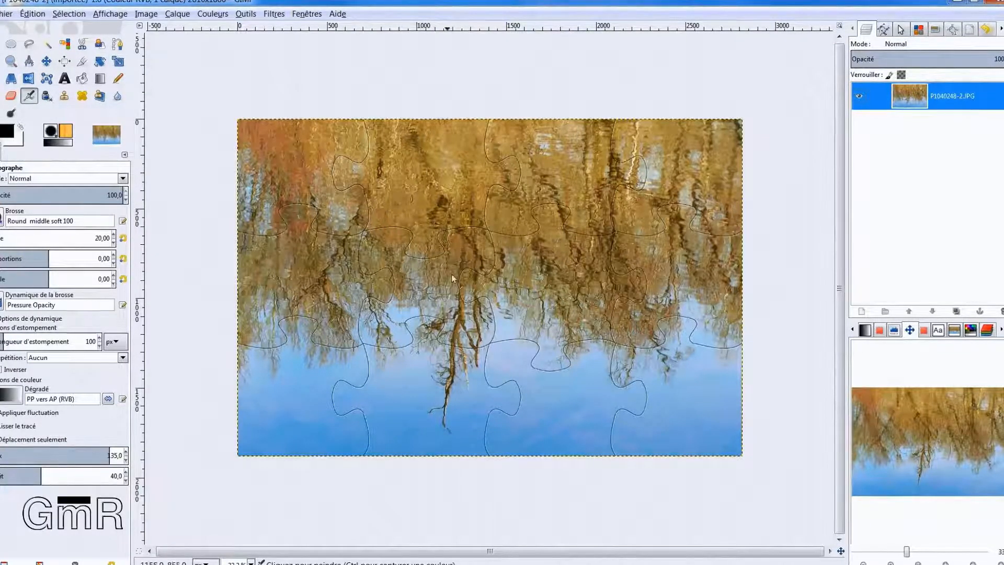
# - Examine the bevelled outlines of the puzzle pieces up close near the middle of the image
pyautogui.scroll(2, 471, 309)
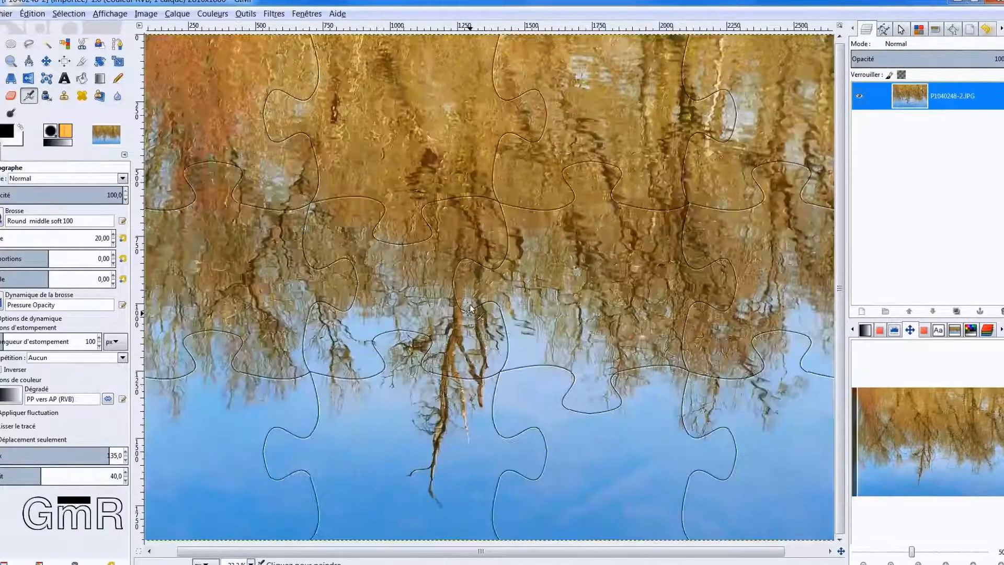
pyautogui.scroll(2, 470, 308)
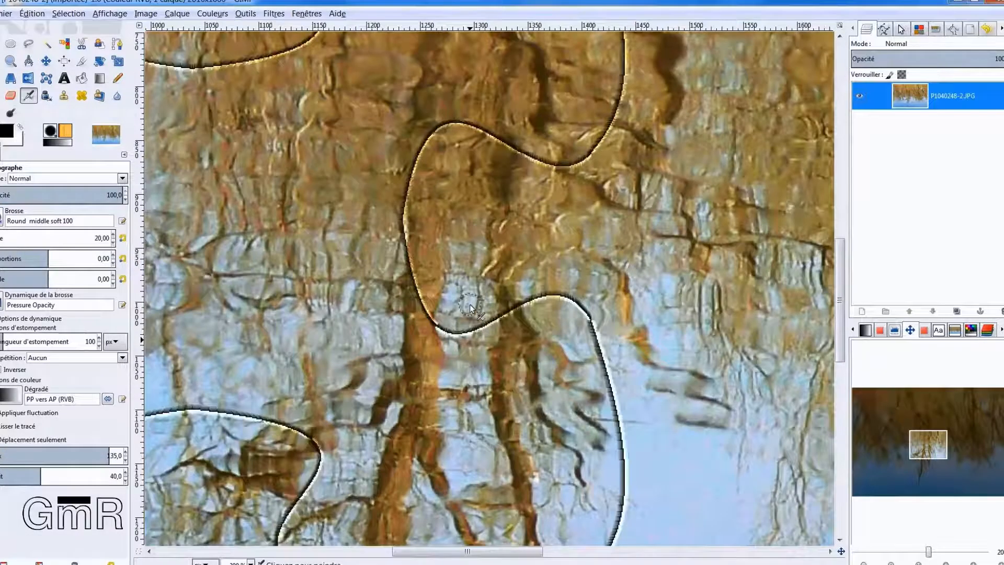
pyautogui.scroll(2, 466, 311)
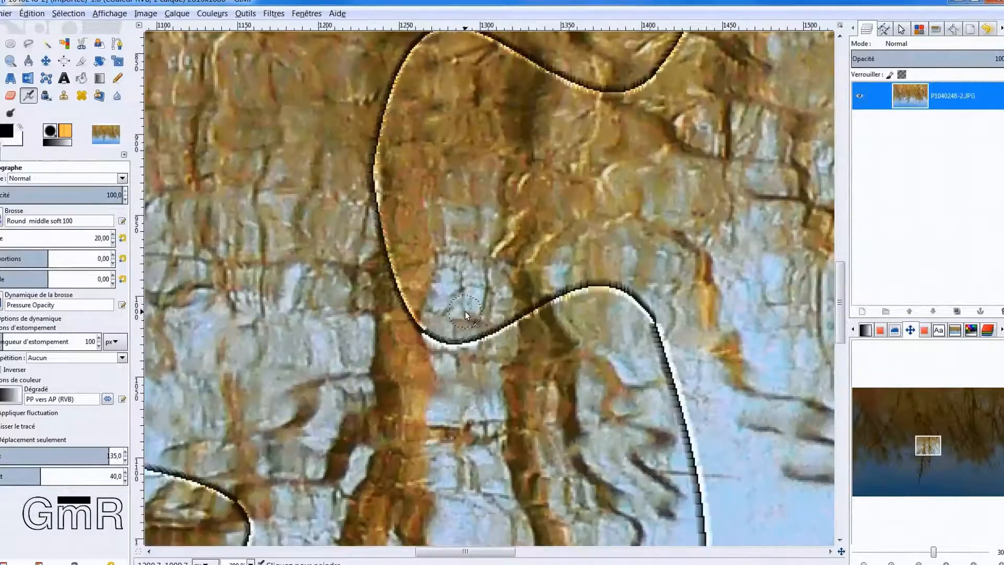
pyautogui.scroll(2, 464, 316)
pyautogui.scroll(-2, 465, 316)
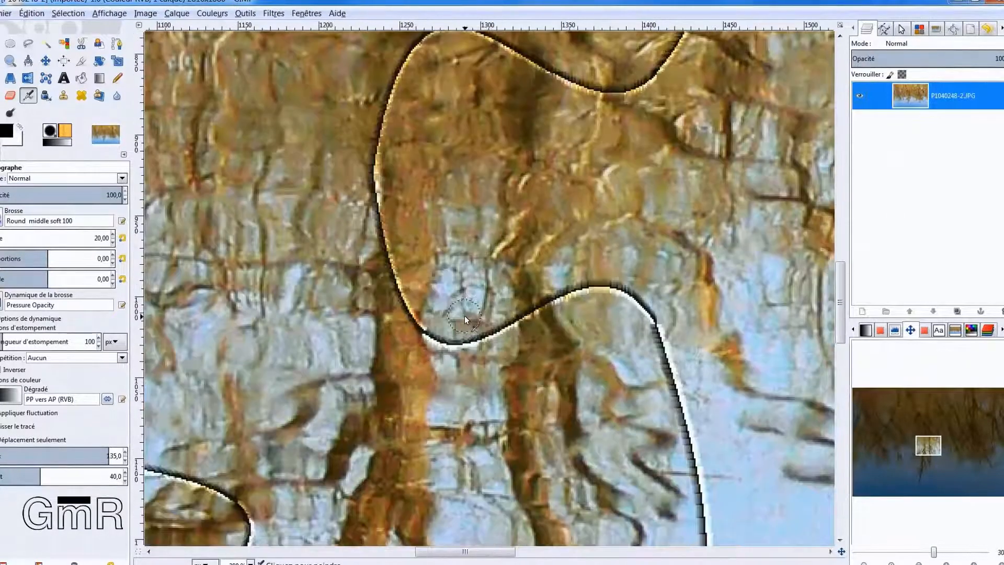
pyautogui.scroll(-3, 464, 316)
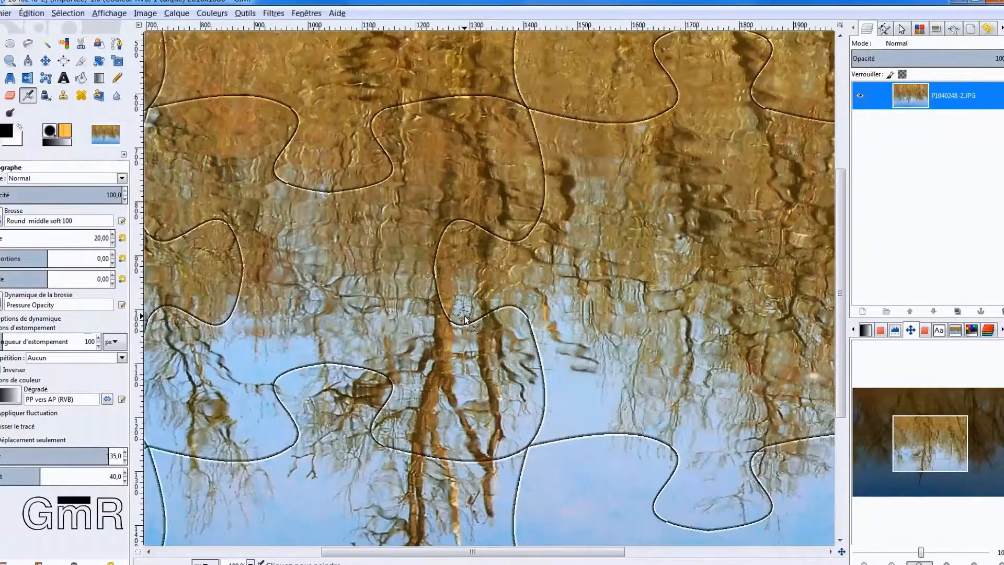
pyautogui.scroll(-1, 464, 316)
pyautogui.scroll(-1, 463, 314)
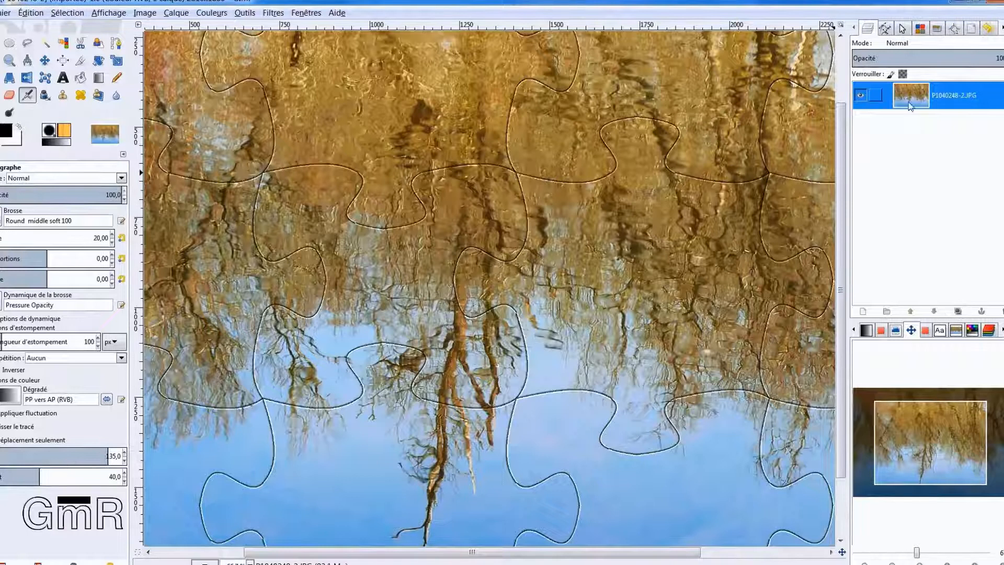
# - Duplicate the puzzle layer, make the original P1040248-2.JPG layer active and hide the copy
pyautogui.click(959, 313)
pyautogui.click(914, 129)
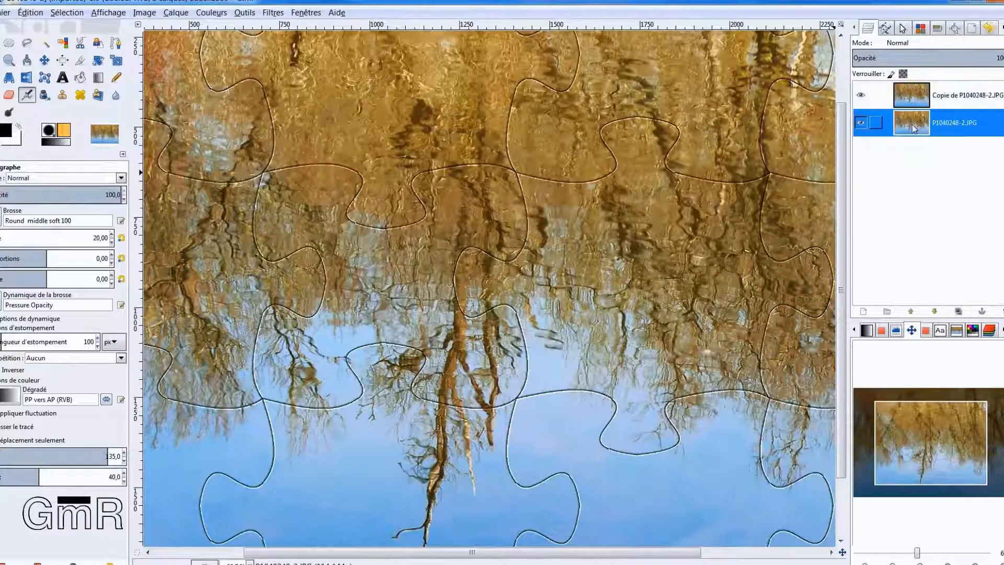
pyautogui.click(860, 95)
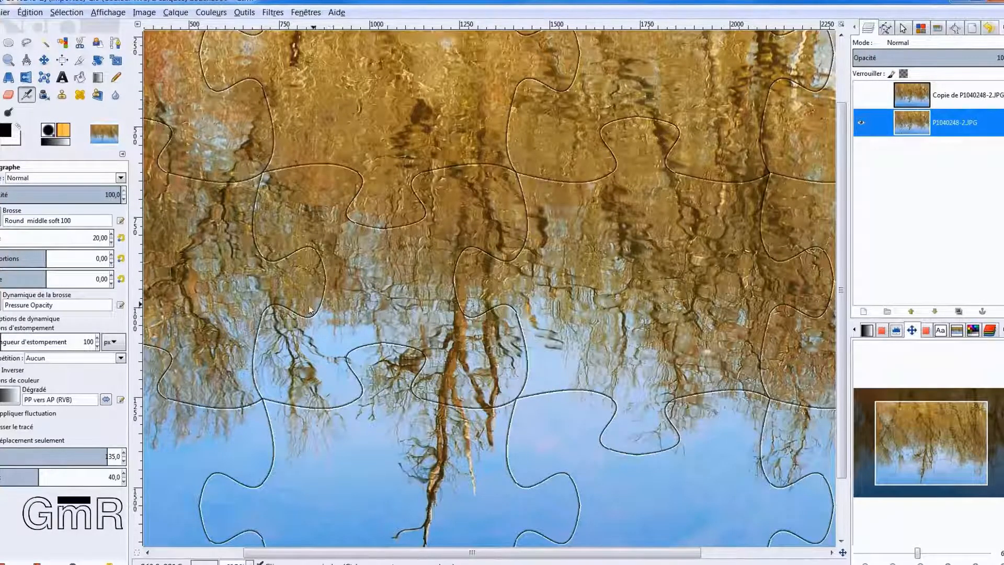
# - Trace the upper edge of the central puzzle piece with Intelligent Scissors, following its notch from the upper-left to the upper-right corner
pyautogui.click(79, 44)
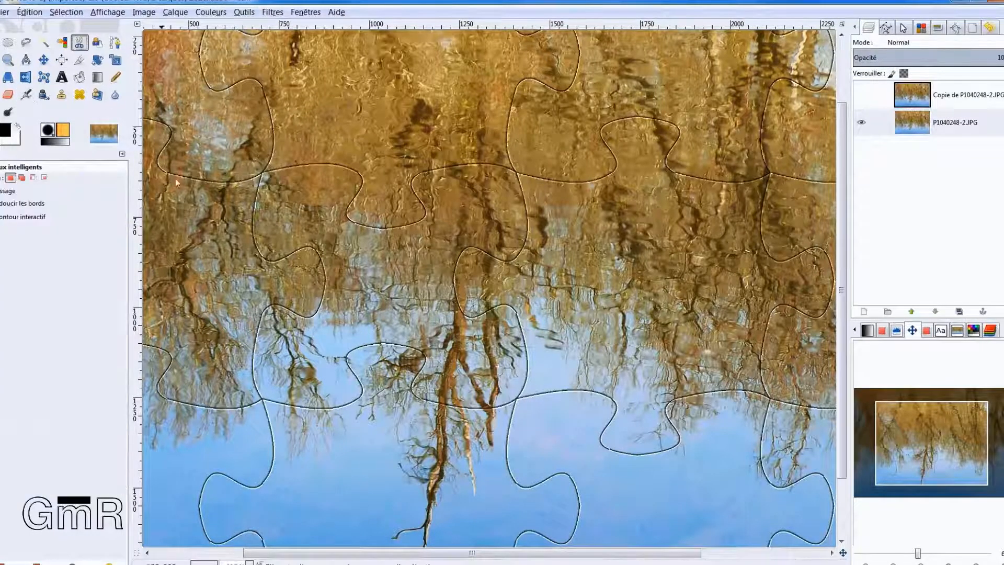
pyautogui.click(265, 174)
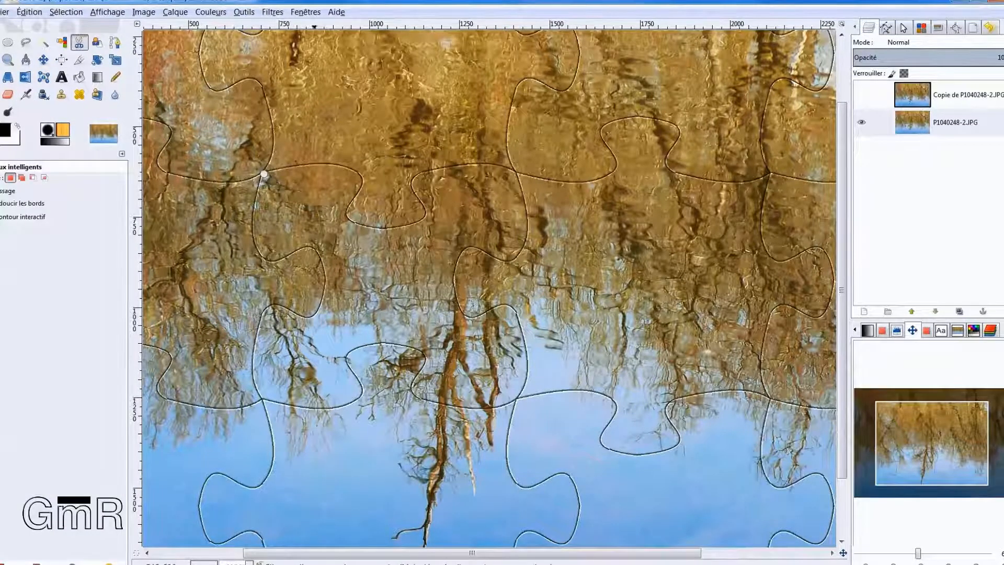
pyautogui.click(331, 165)
pyautogui.click(362, 179)
pyautogui.click(349, 218)
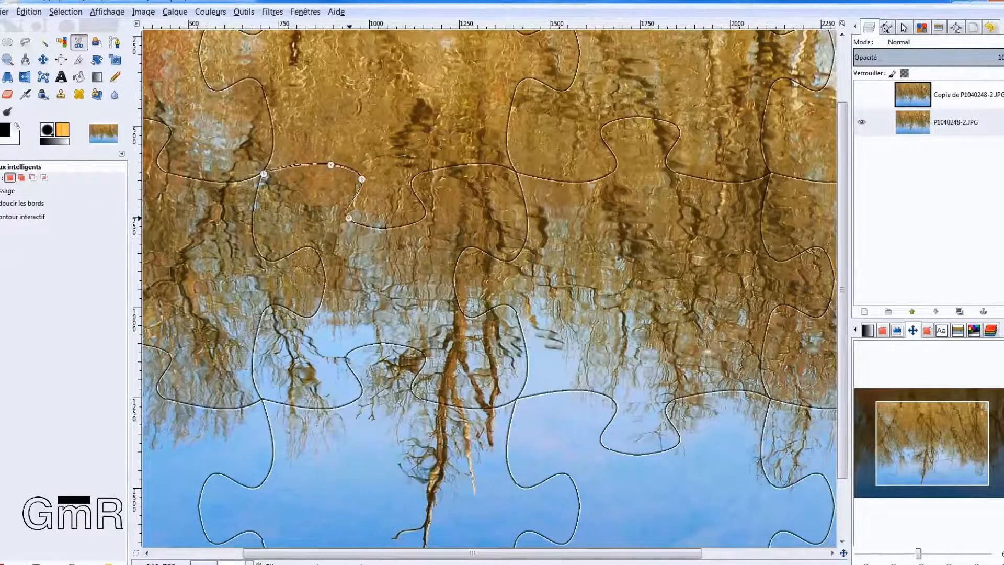
pyautogui.click(391, 229)
pyautogui.click(422, 216)
pyautogui.click(413, 184)
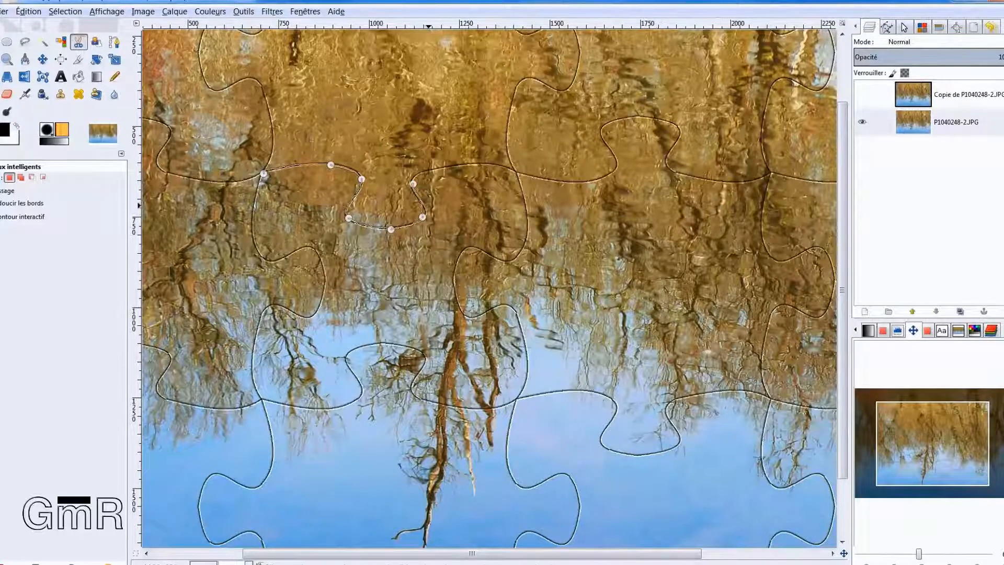
pyautogui.click(425, 208)
pyautogui.click(430, 170)
pyautogui.click(515, 171)
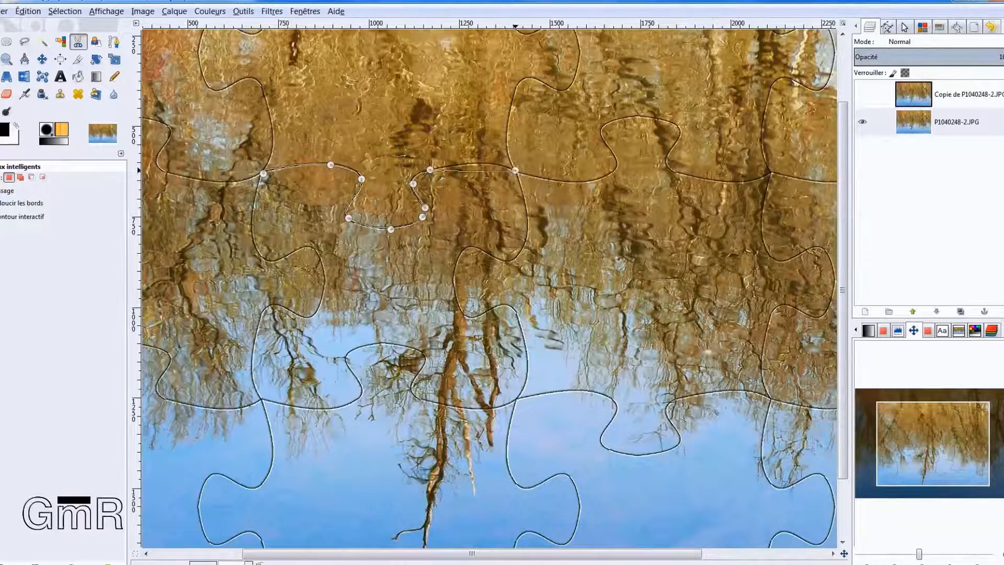
pyautogui.click(480, 166)
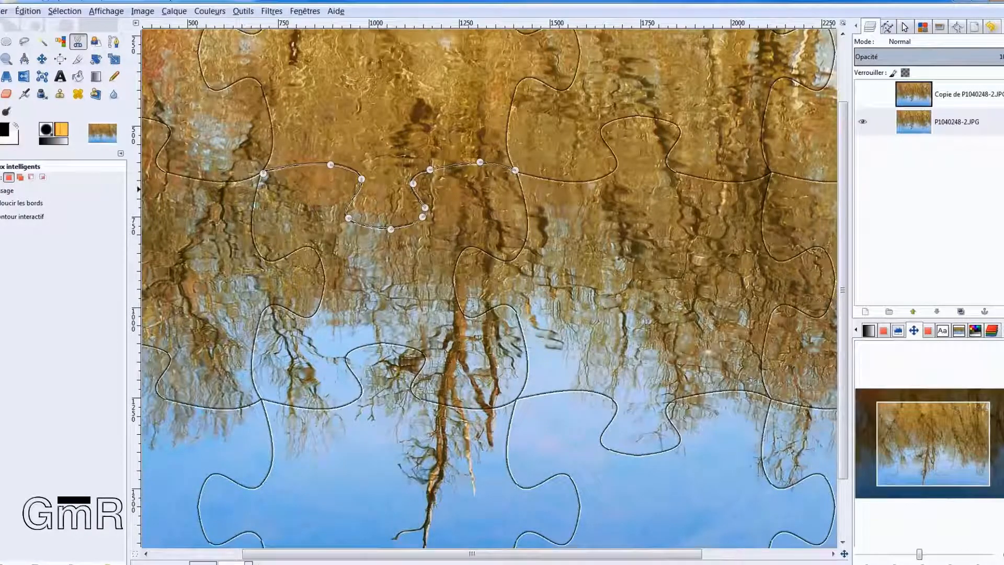
# - Turn on feathered edges for the Intelligent Scissors and set the radius to 2.0
pyautogui.click(2, 203)
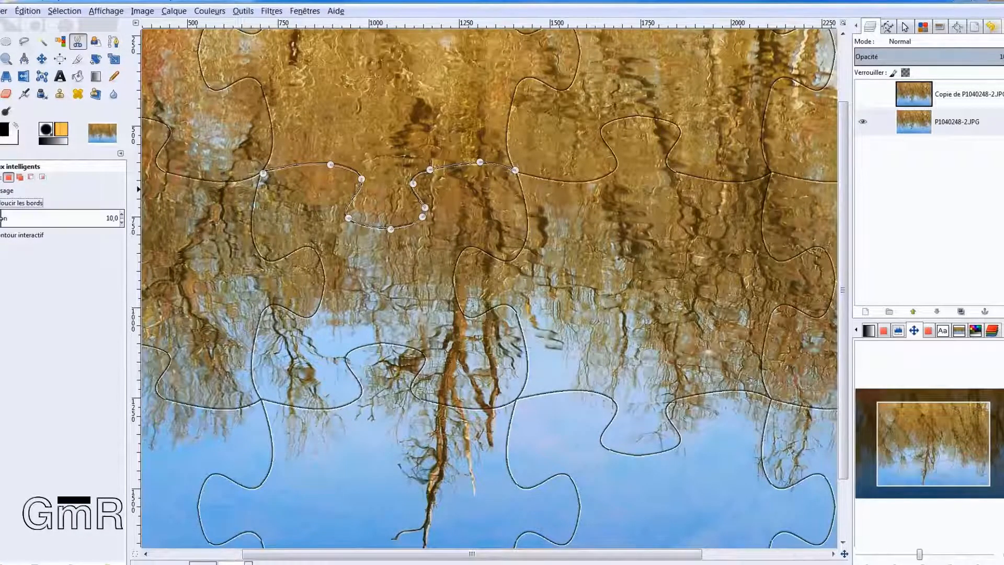
pyautogui.click(112, 218)
pyautogui.press('BackSpace')
pyautogui.press('BackSpace')
pyautogui.press('BackSpace')
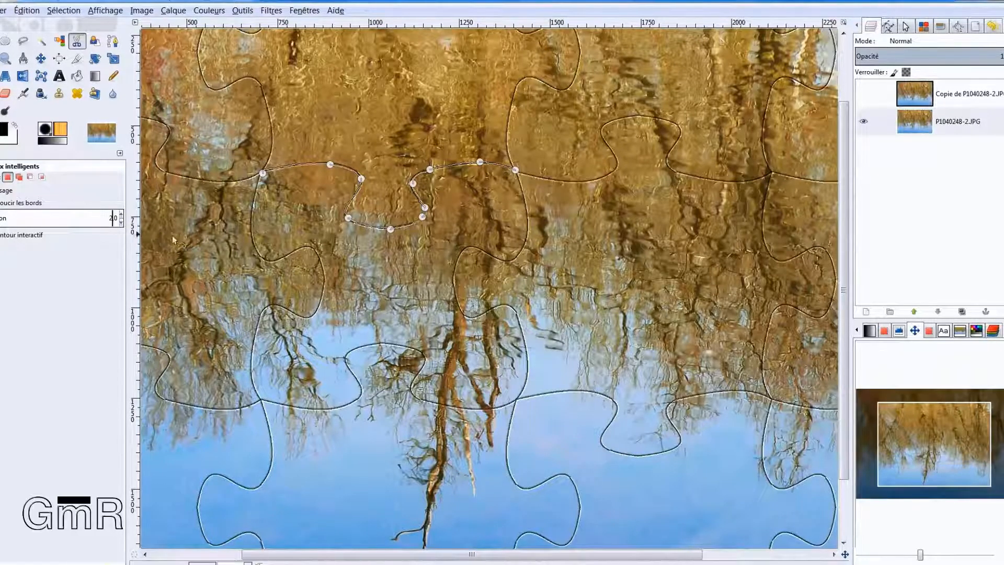
# - Continue the scissors outline along the piece's right edge, around its notch, down to the lower-right corner
pyautogui.click(521, 250)
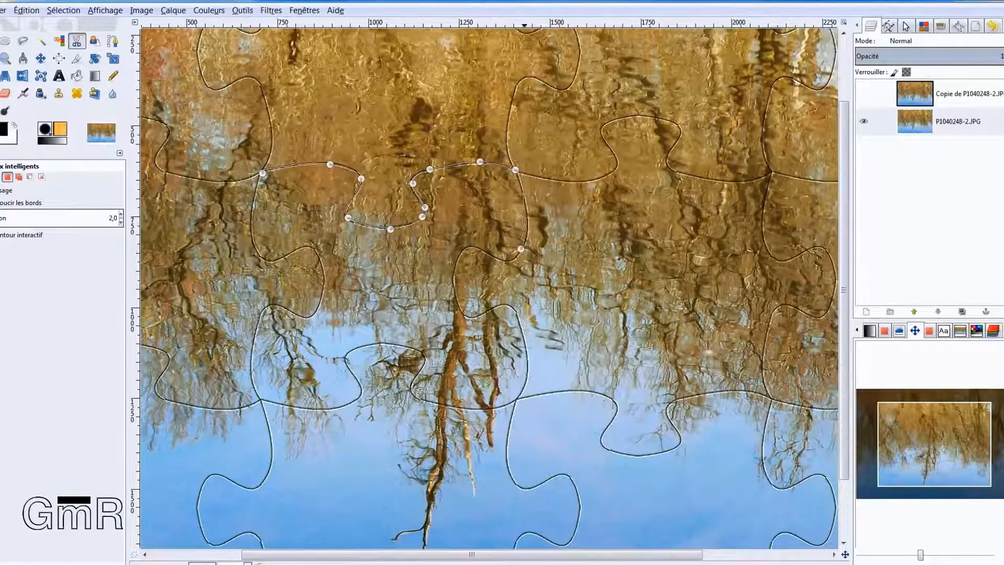
pyautogui.click(527, 225)
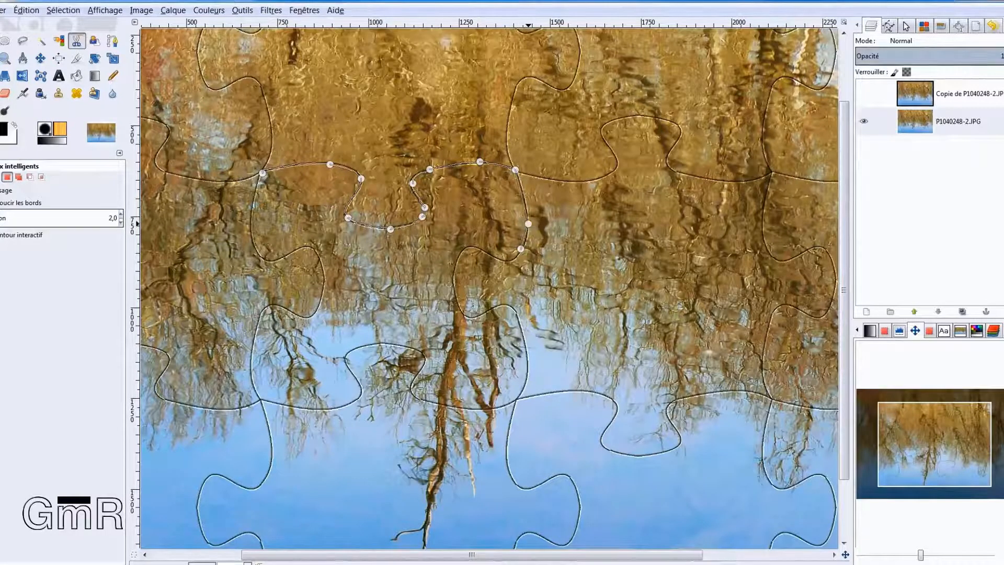
pyautogui.click(509, 261)
pyautogui.click(474, 247)
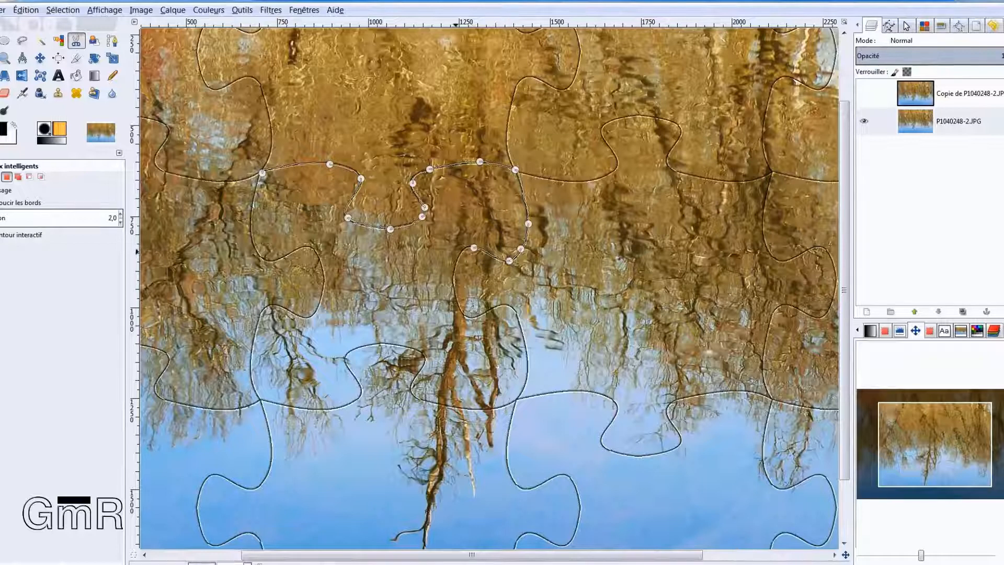
pyautogui.click(455, 267)
pyautogui.click(465, 315)
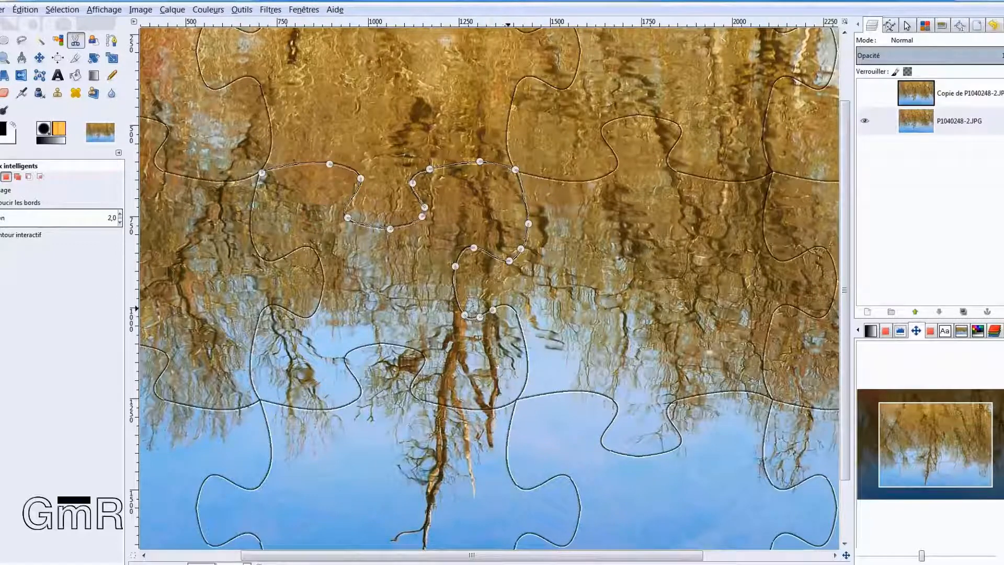
pyautogui.click(511, 308)
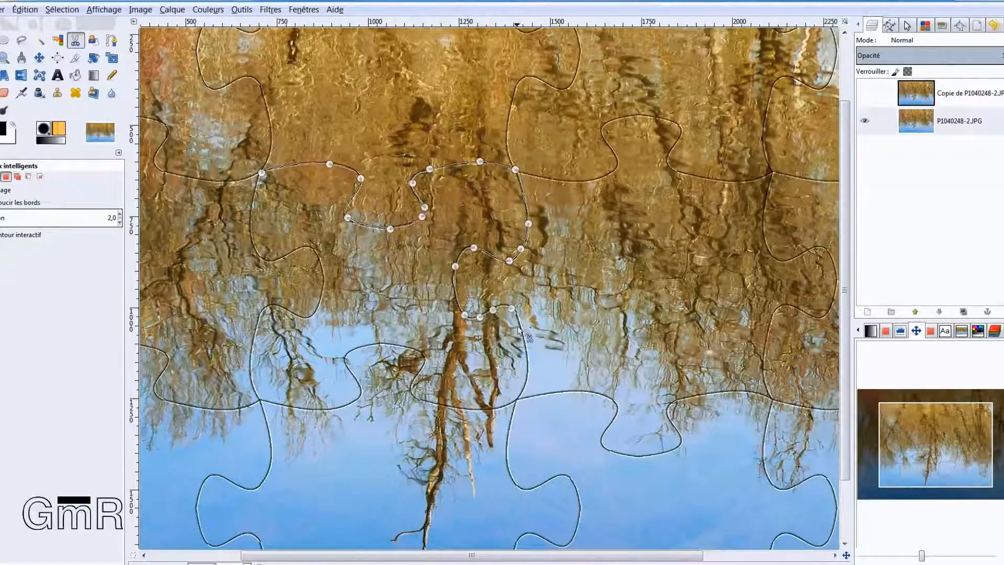
pyautogui.click(516, 399)
pyautogui.moveTo(515, 362); pyautogui.dragTo(530, 362)
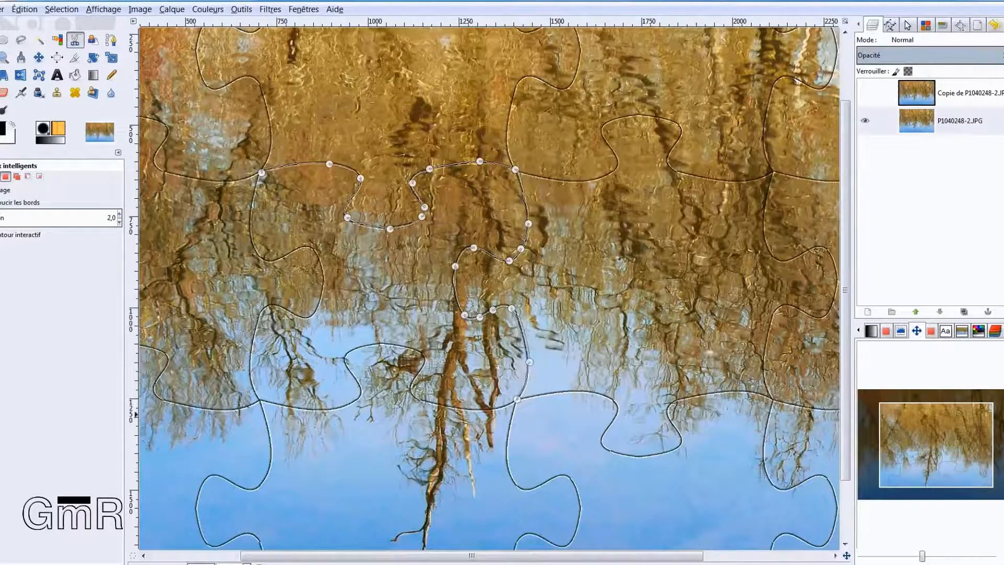
# - Trace the piece's bottom edge from the lower-right corner around the notch to the lower-left corner, fitting the curve to the contour
pyautogui.click(420, 401)
pyautogui.moveTo(471, 406); pyautogui.dragTo(470, 413)
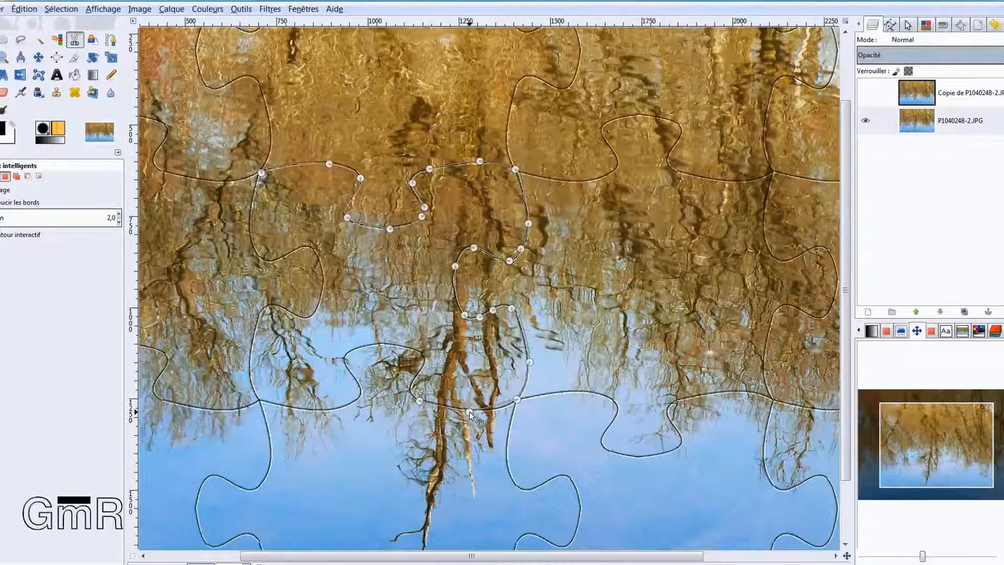
pyautogui.click(423, 362)
pyautogui.click(412, 386)
pyautogui.click(343, 356)
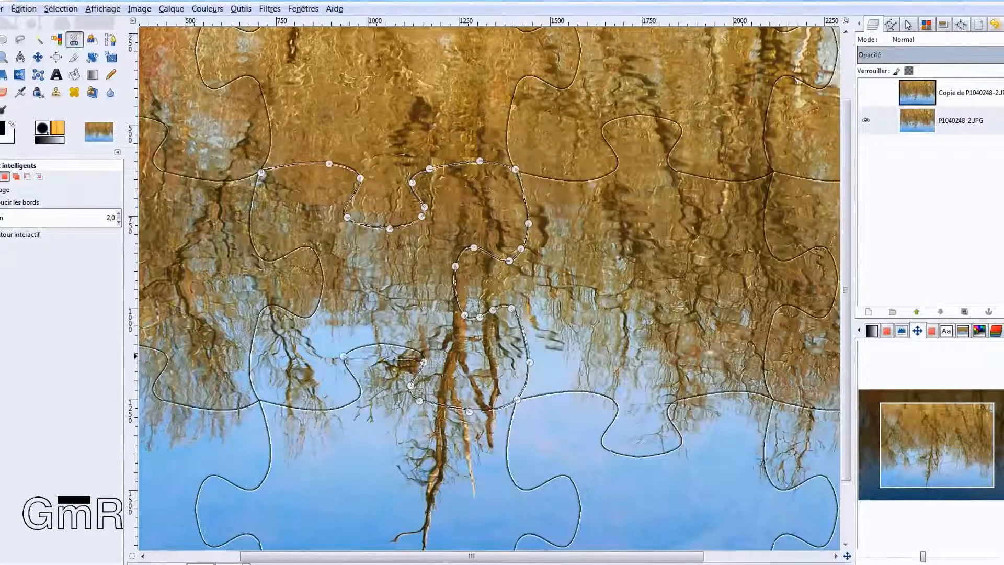
pyautogui.moveTo(379, 359); pyautogui.dragTo(378, 343)
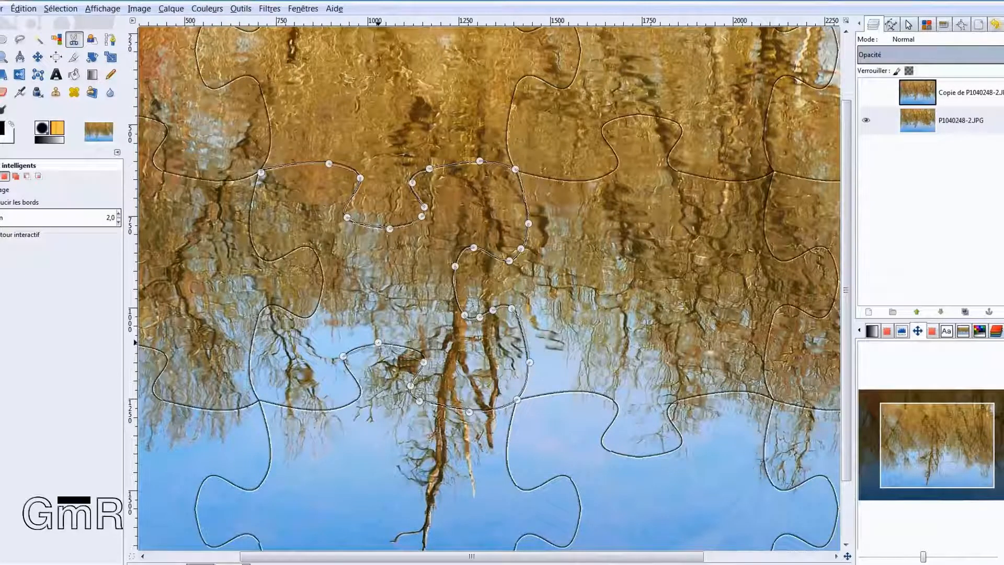
pyautogui.click(342, 407)
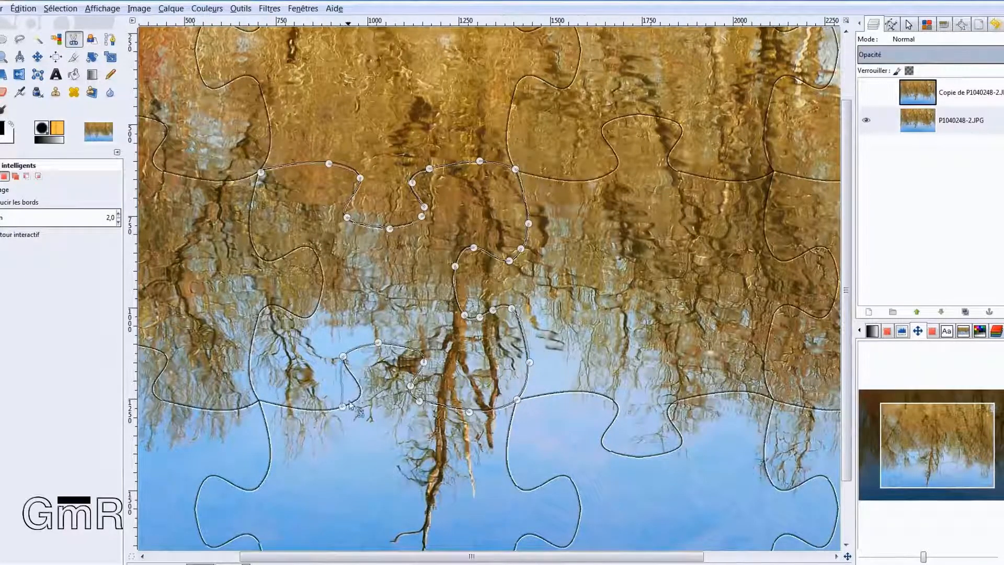
pyautogui.click(343, 385)
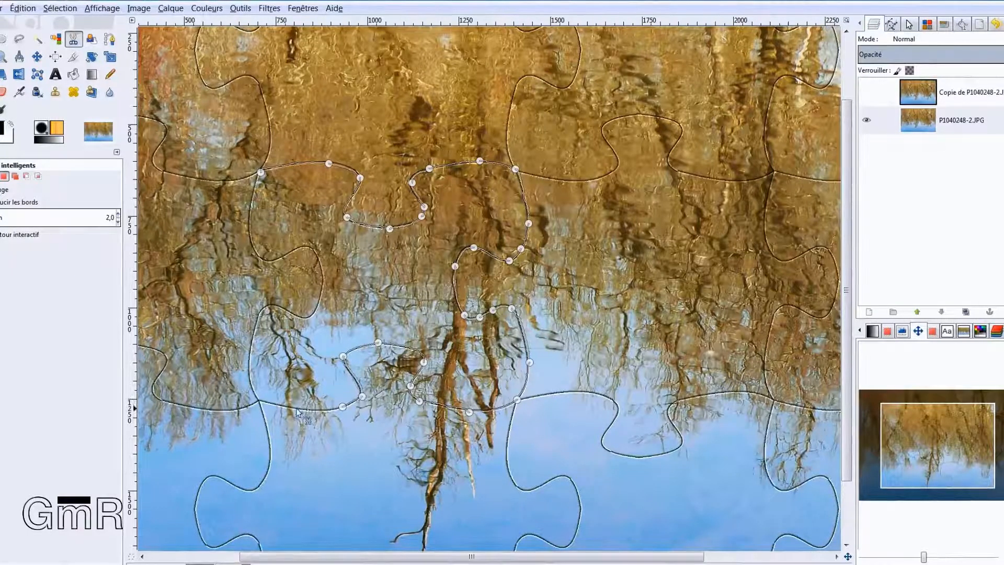
pyautogui.click(258, 403)
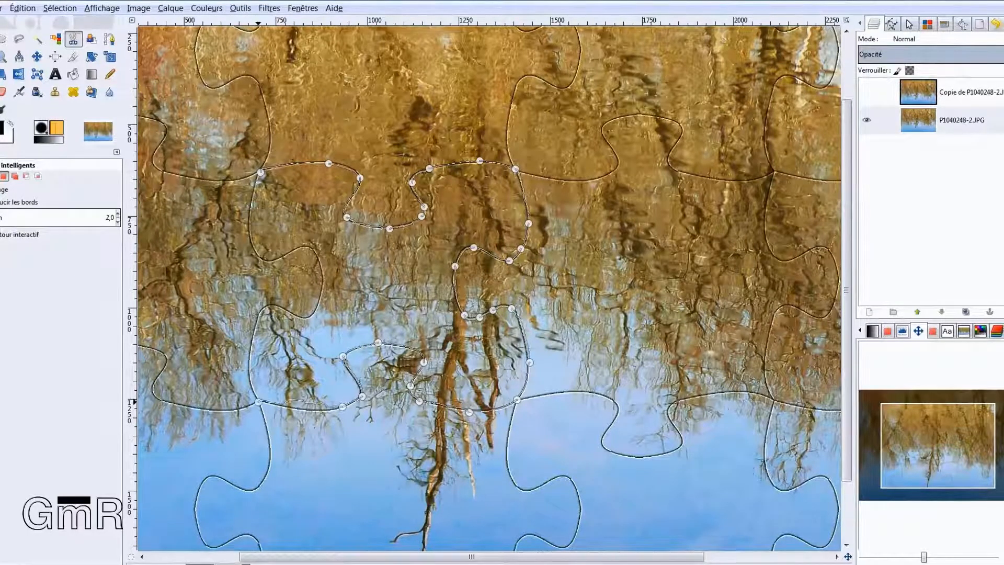
pyautogui.click(298, 411)
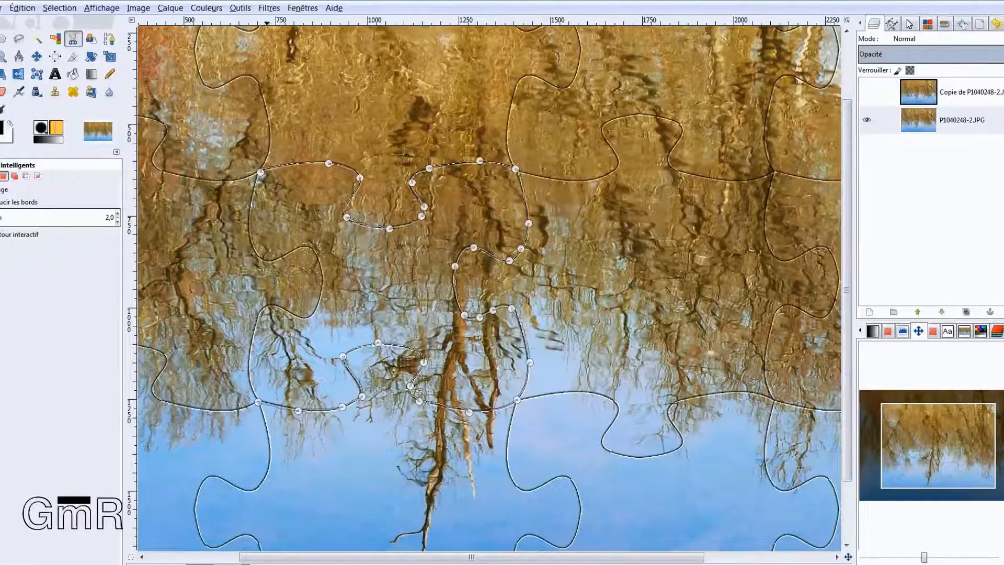
# - Trace the piece's left edge up to the starting point and convert the closed outline into a selection
pyautogui.click(251, 345)
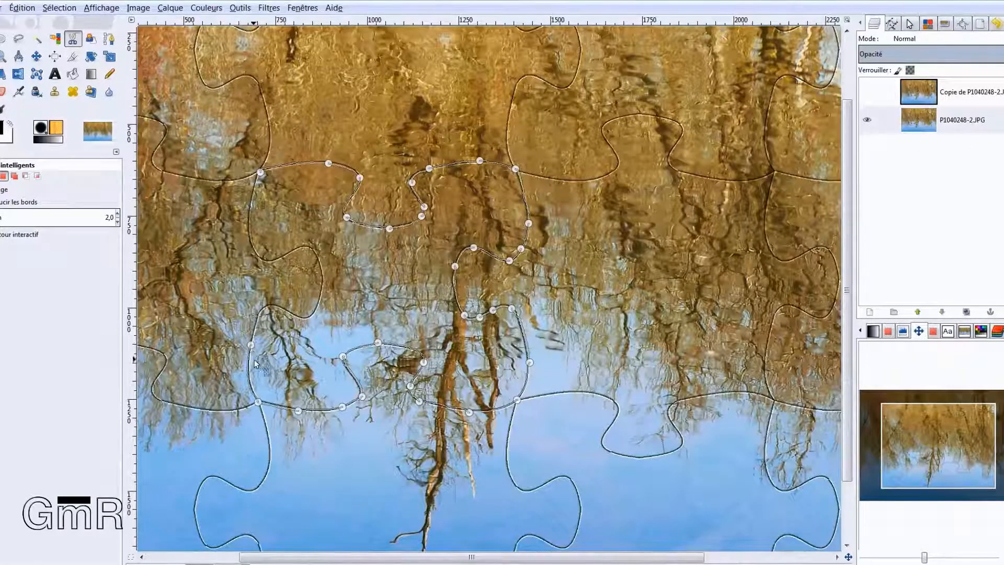
pyautogui.click(267, 306)
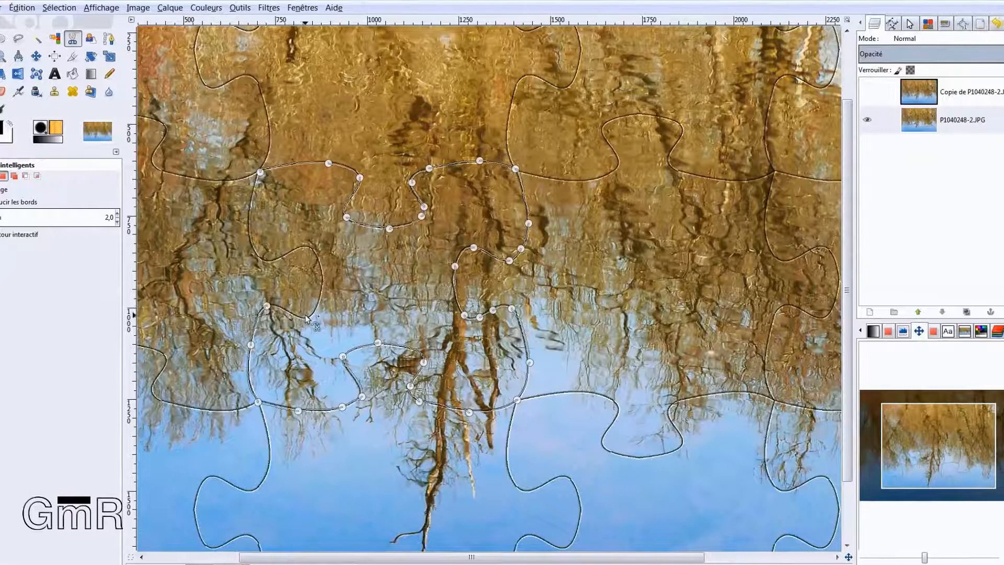
pyautogui.click(305, 316)
pyautogui.click(324, 276)
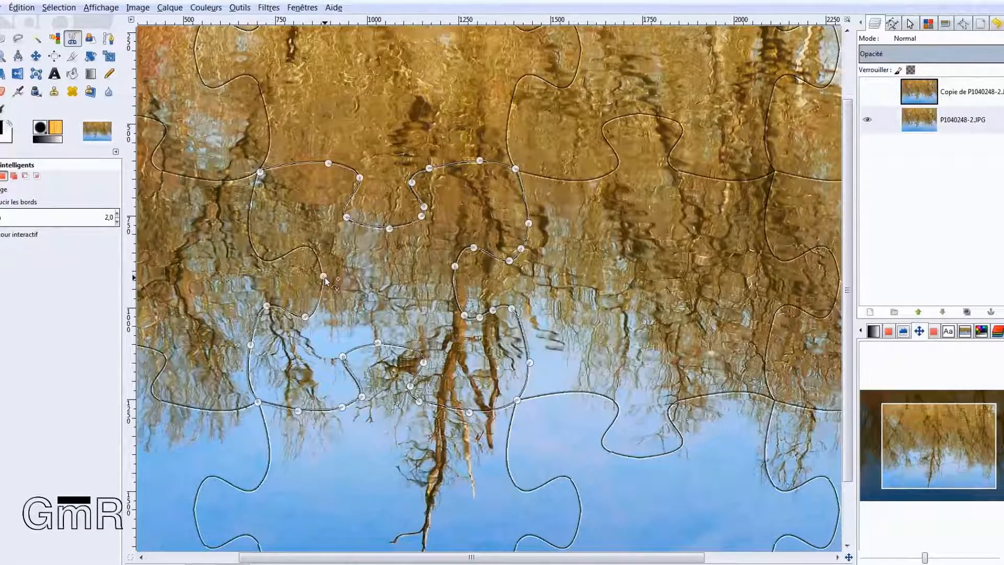
pyautogui.click(306, 246)
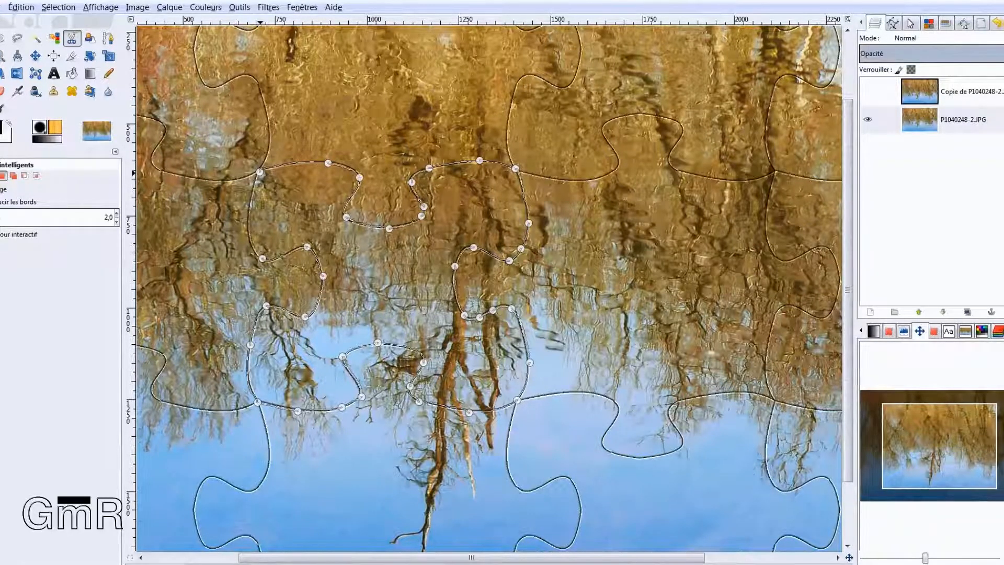
pyautogui.click(259, 171)
pyautogui.moveTo(261, 221); pyautogui.dragTo(245, 218)
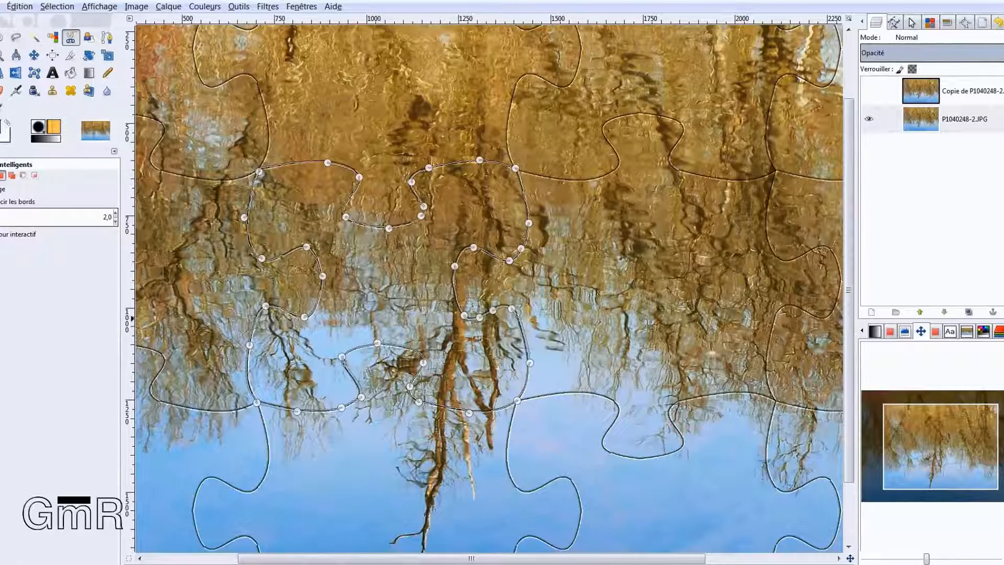
pyautogui.click(333, 337)
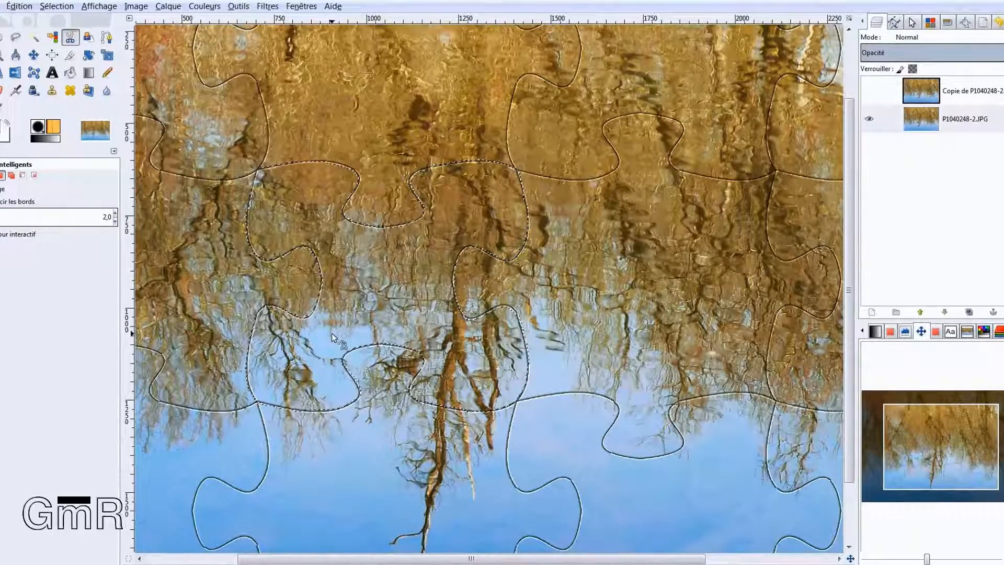
# - Make the P1040248-2.JPG layer active and cut the selected puzzle piece out of it
pyautogui.click(919, 122)
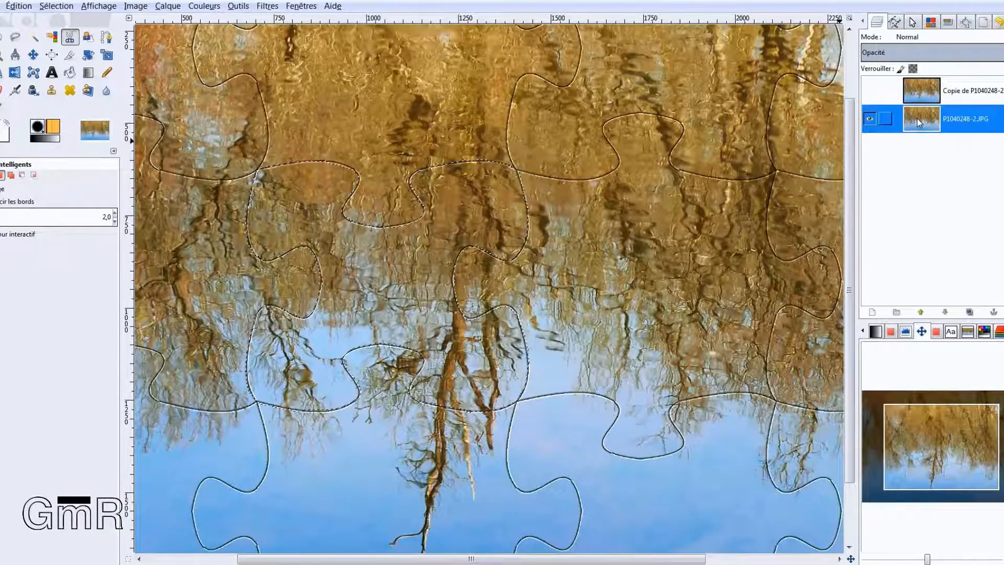
pyautogui.click(407, 259)
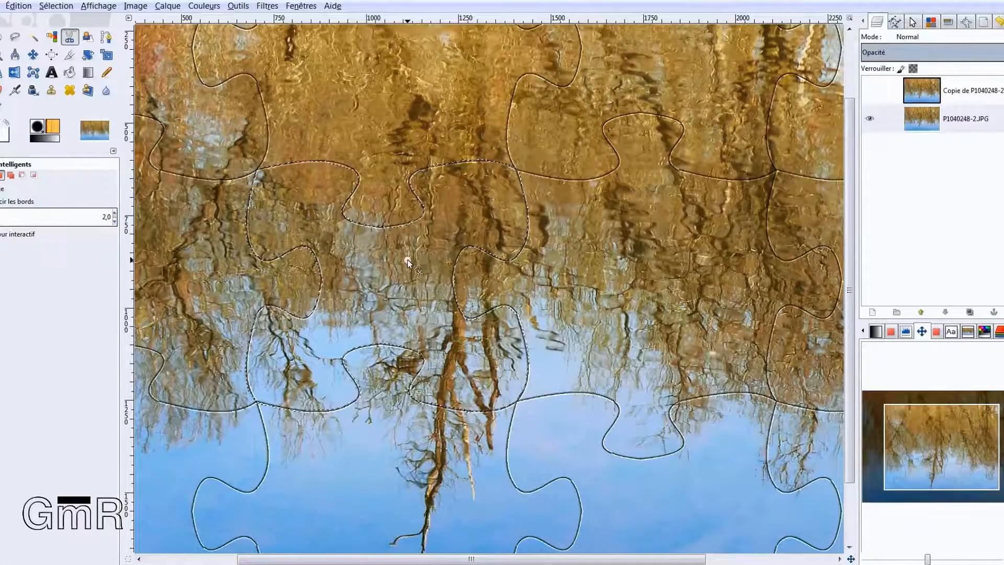
pyautogui.rightClick(385, 279)
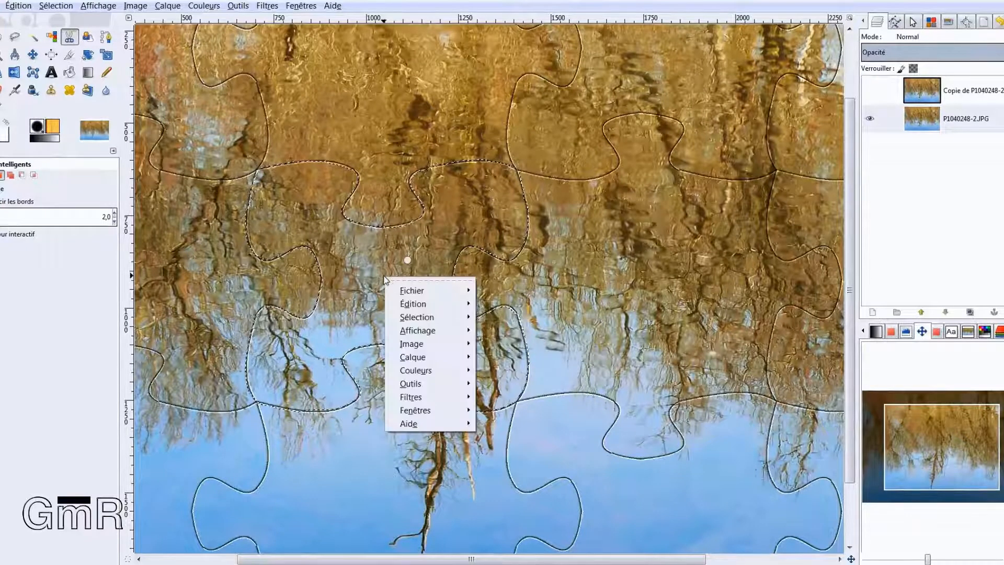
pyautogui.moveTo(424, 306)
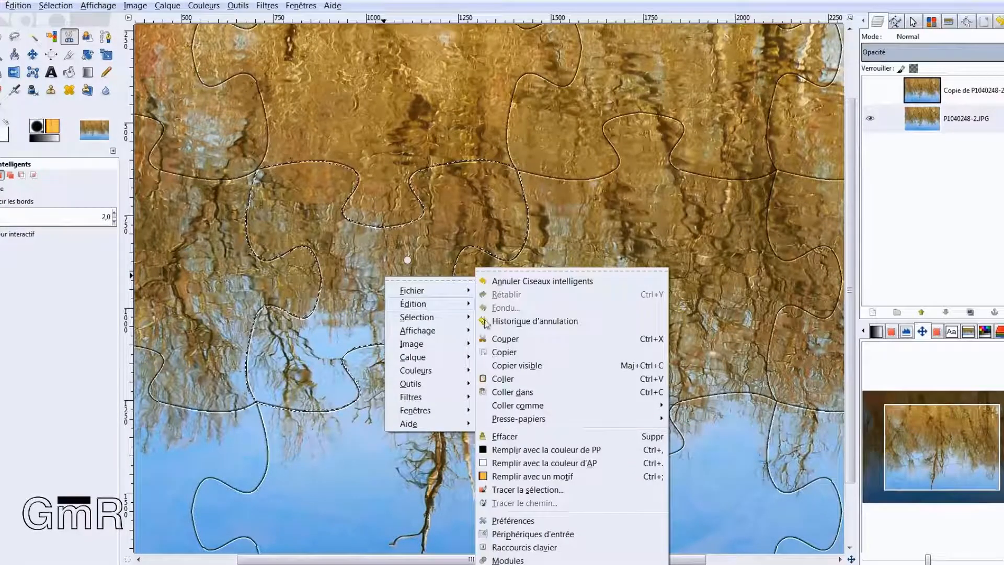
pyautogui.click(506, 339)
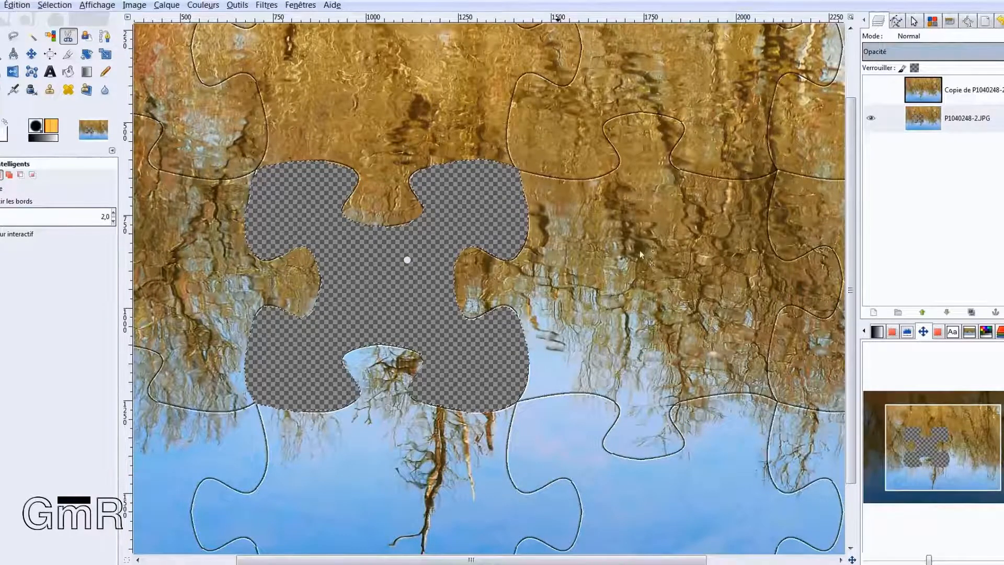
# - Paste the cut puzzle piece as a new layer and make that Presse-papiers layer active
pyautogui.rightClick(393, 273)
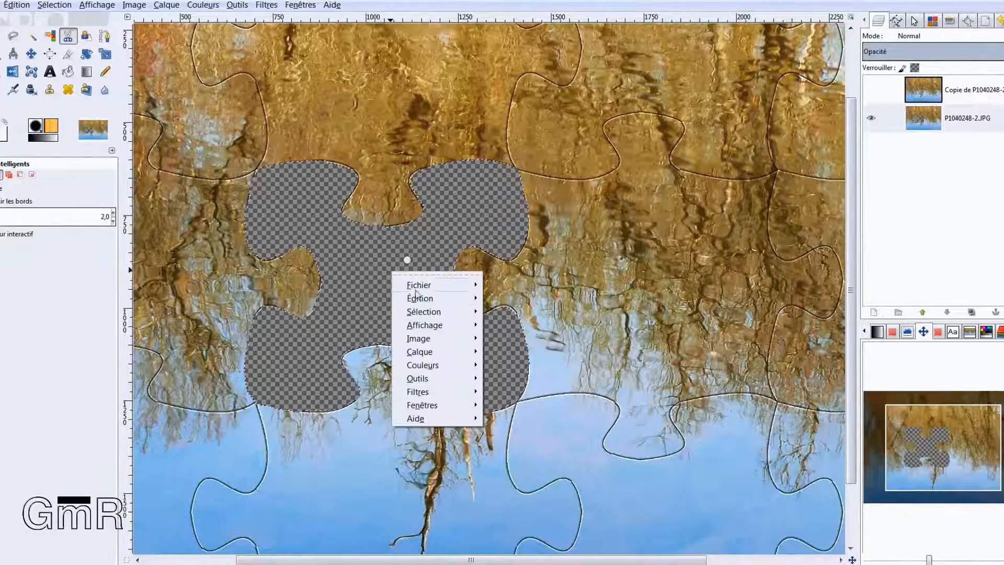
pyautogui.moveTo(423, 305)
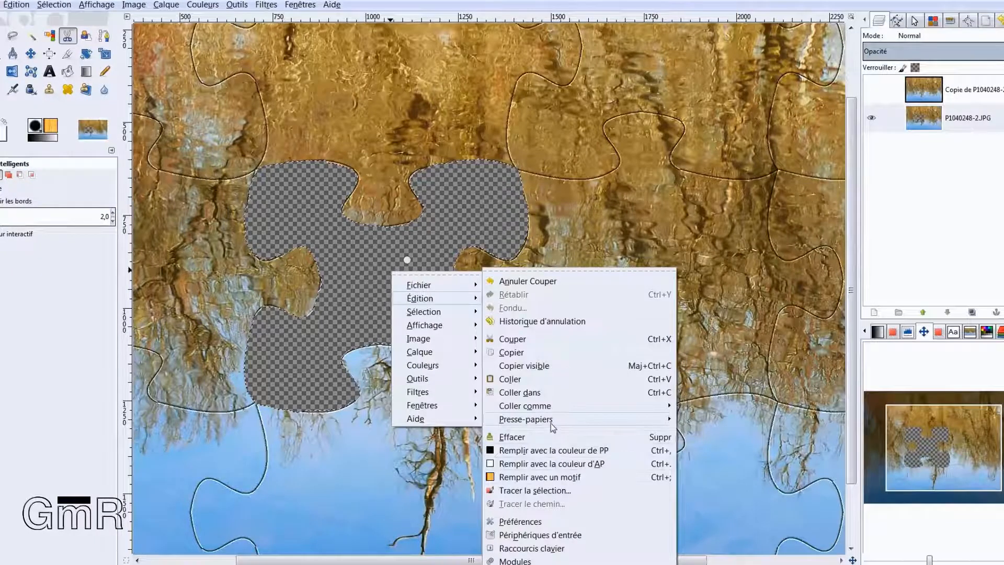
pyautogui.moveTo(552, 408)
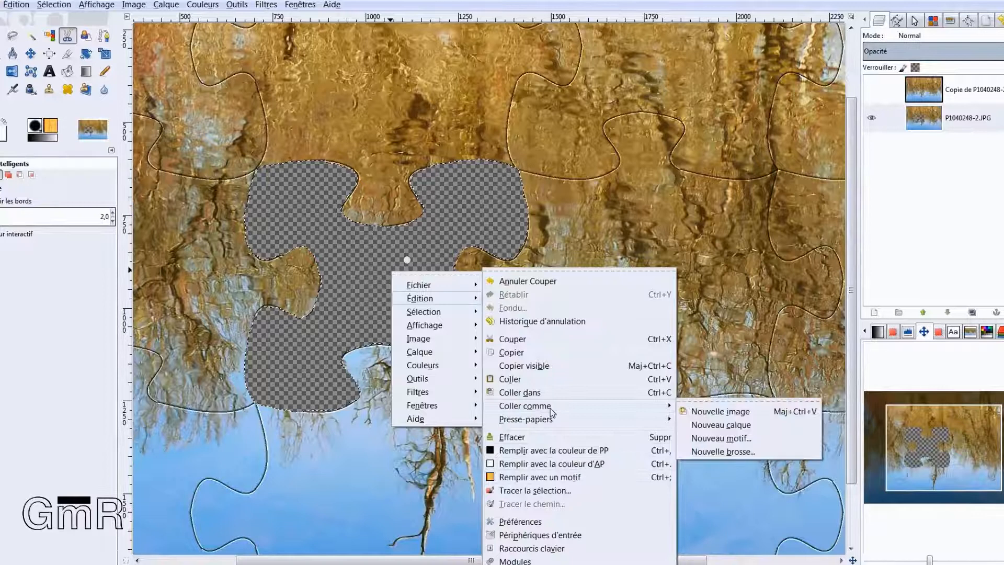
pyautogui.click(729, 430)
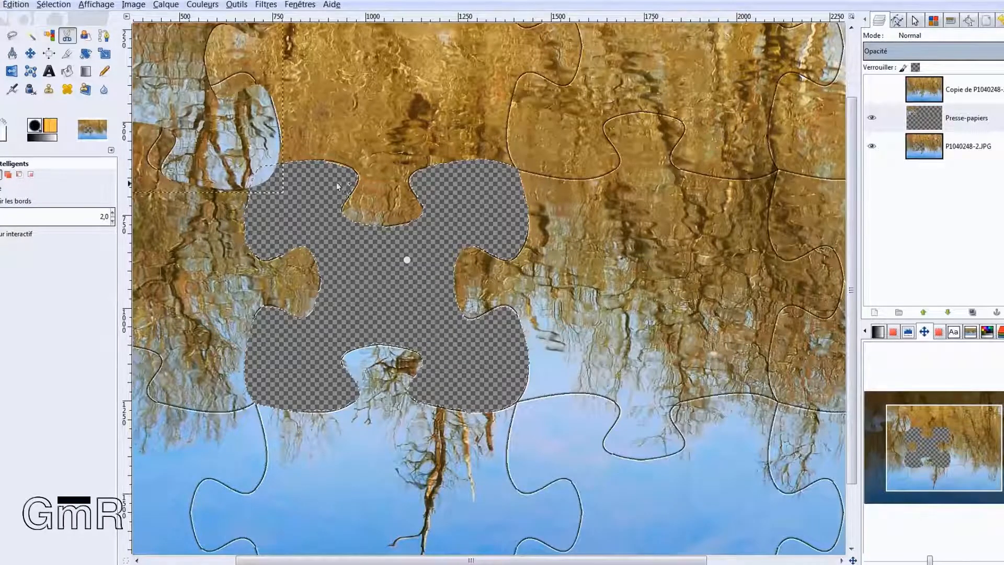
pyautogui.scroll(-2, 270, 190)
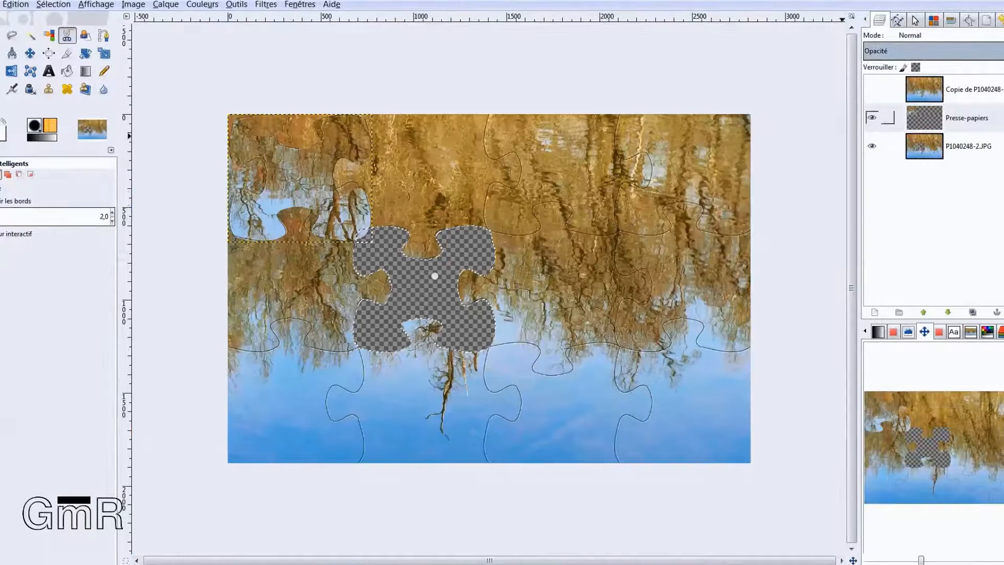
pyautogui.click(890, 118)
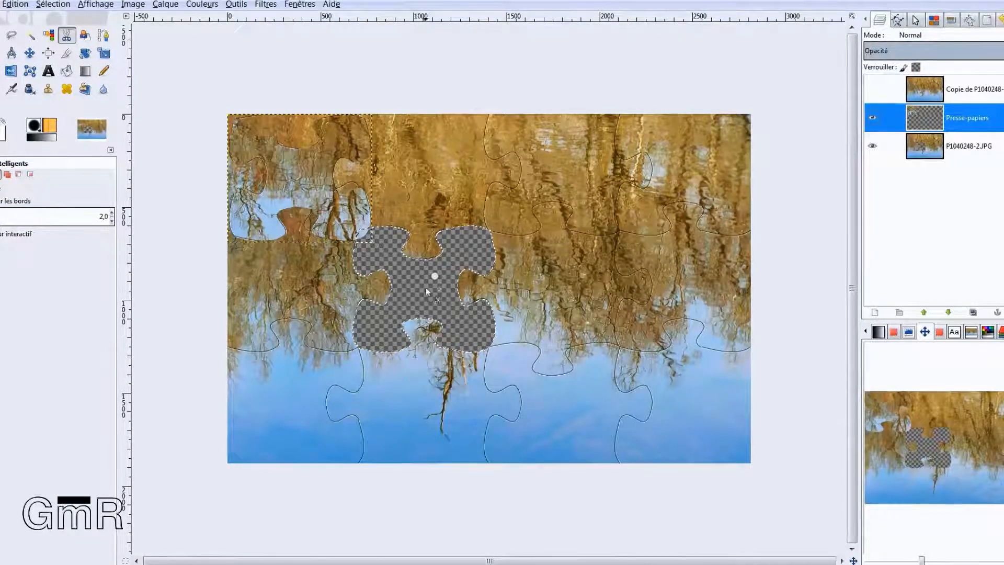
# - Remove the selection around the cut-out hole so that nothing is selected
pyautogui.scroll(2, 430, 293)
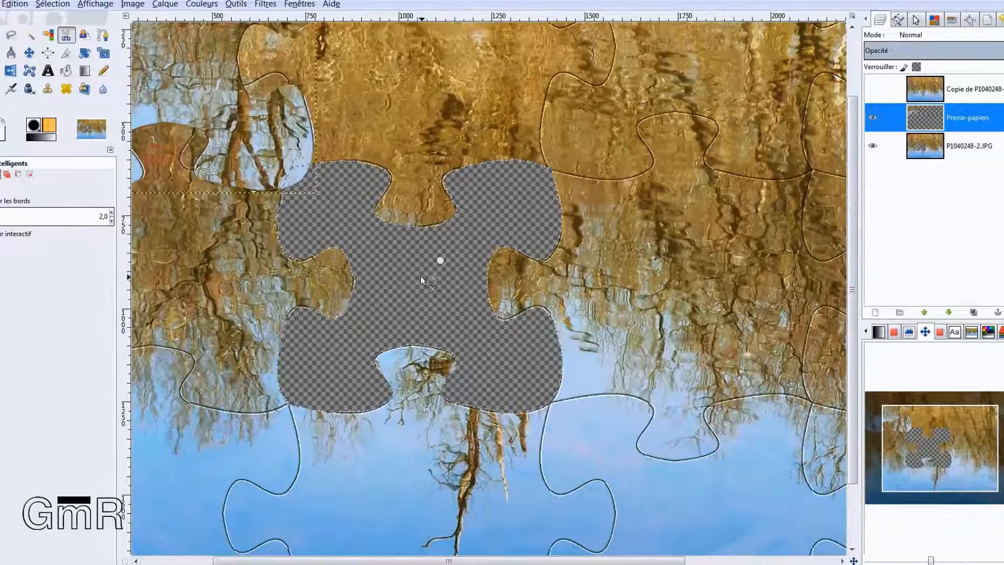
pyautogui.click(52, 5)
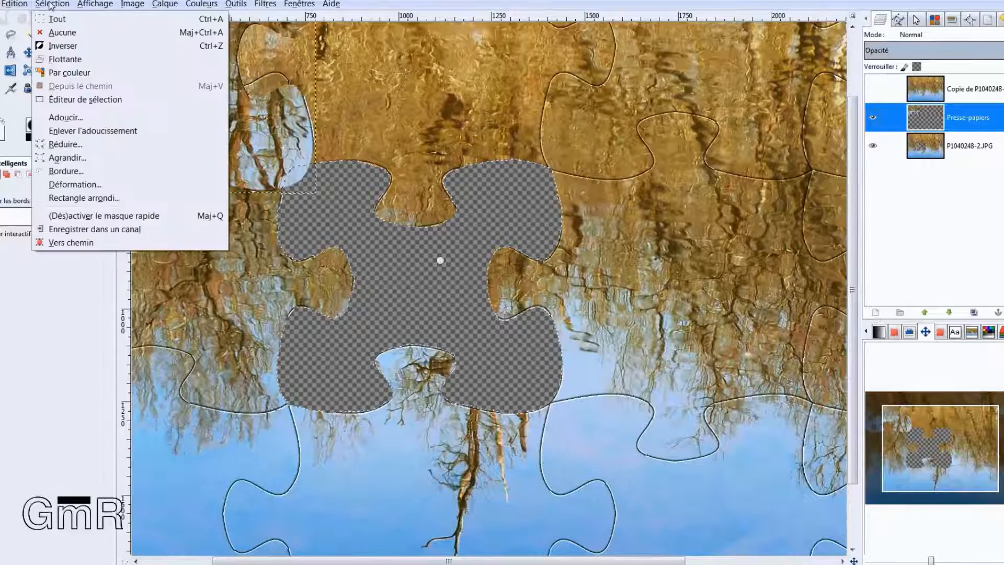
pyautogui.click(61, 33)
pyautogui.scroll(-1, 401, 243)
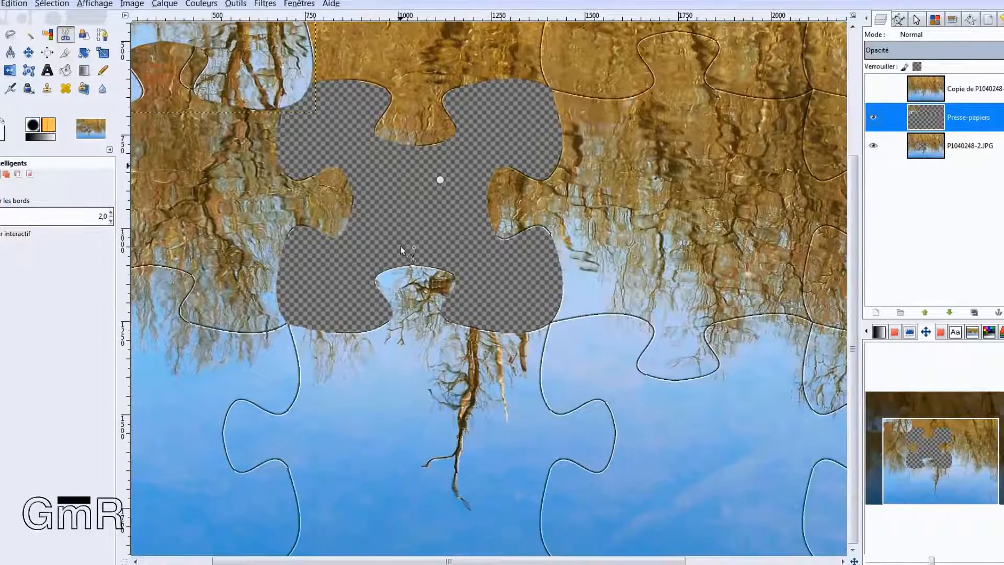
# - Move the pasted puzzle piece from the image's upper-left corner to its lower-right area
pyautogui.scroll(-2, 400, 243)
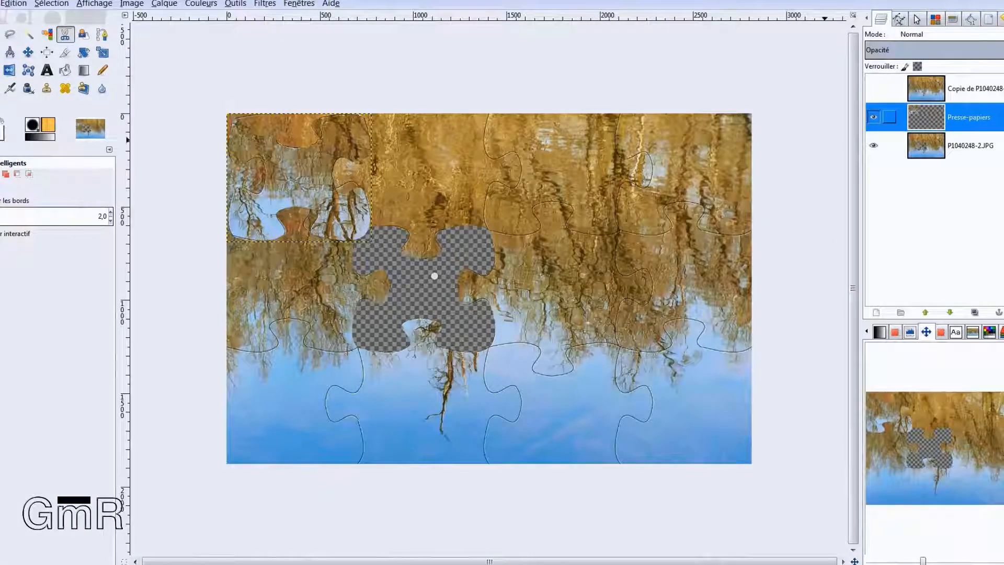
pyautogui.click(29, 53)
pyautogui.moveTo(278, 190); pyautogui.dragTo(576, 347)
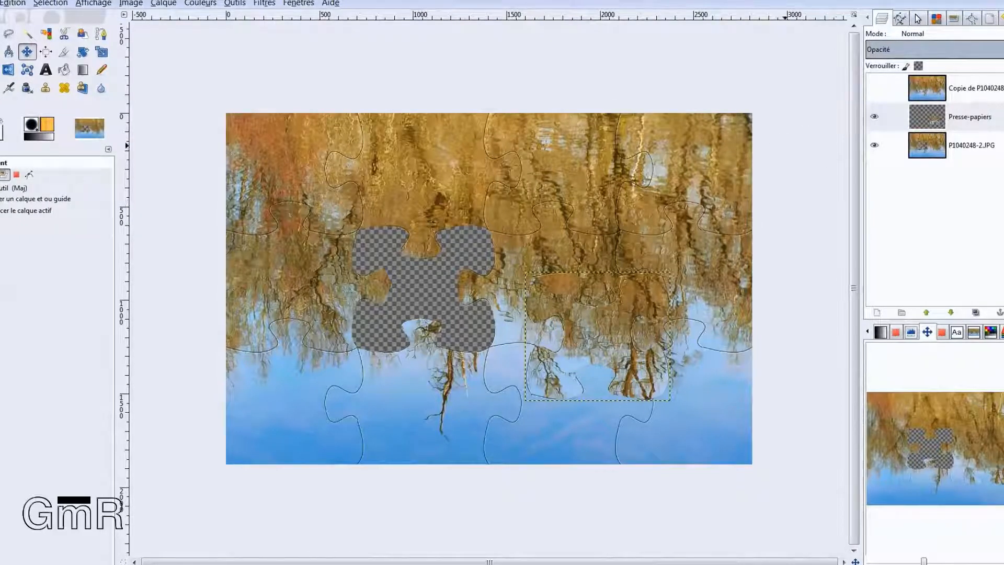
pyautogui.click(928, 145)
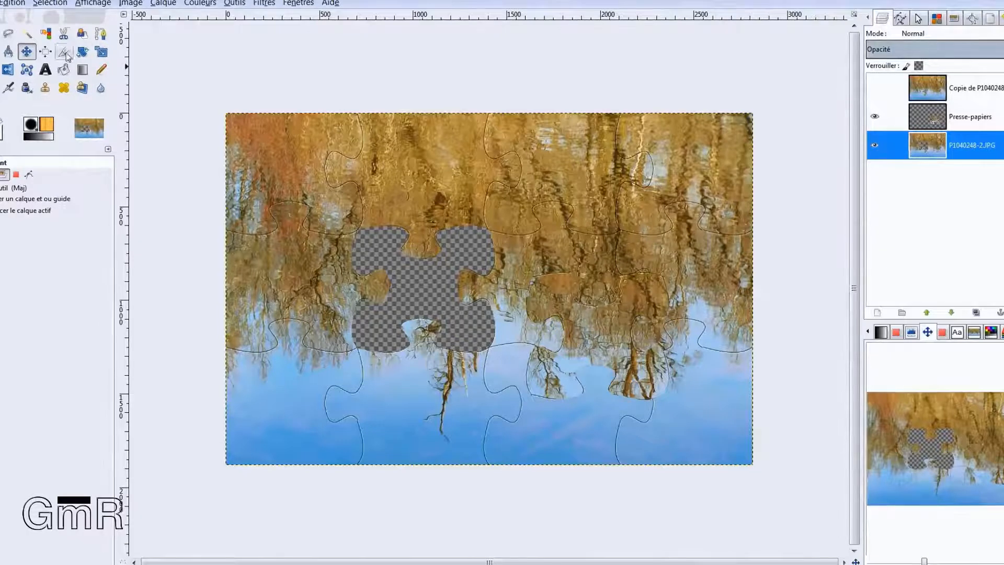
pyautogui.click(101, 52)
pyautogui.click(308, 164)
pyautogui.moveTo(309, 164); pyautogui.dragTo(302, 163)
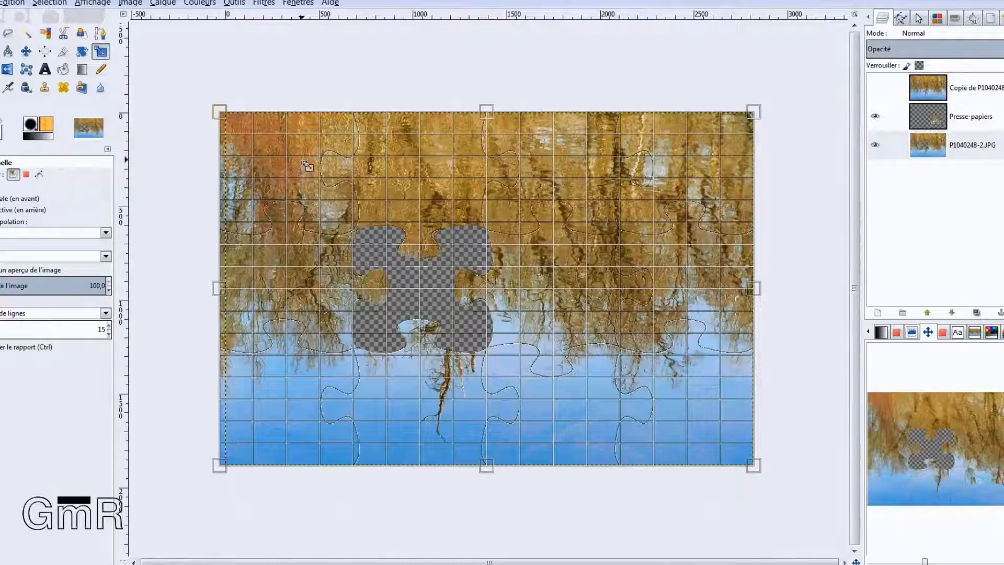
pyautogui.press('Escape')
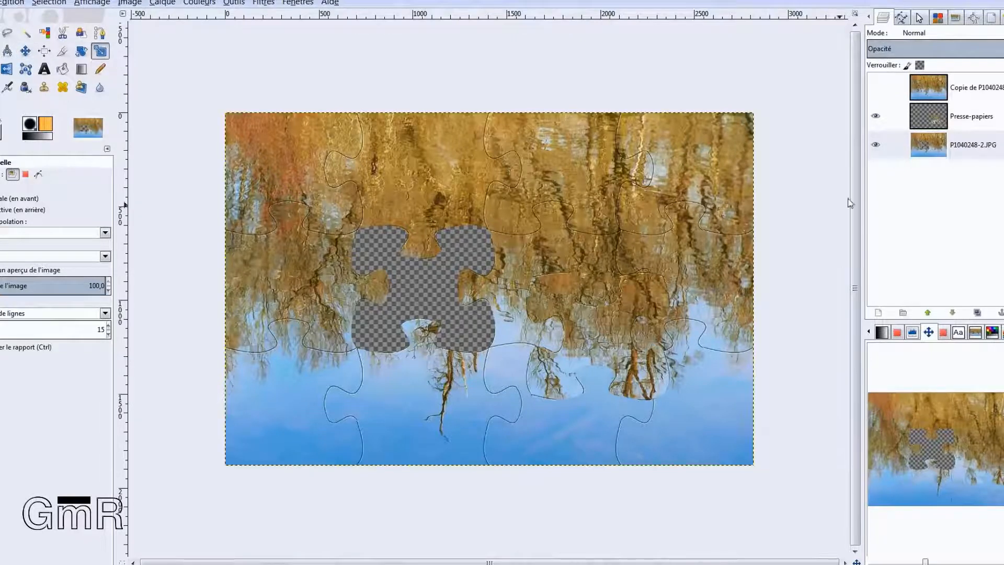
# - Revert the image in the undo history to the "Ne rien sélectionner" state, before the piece was moved
pyautogui.click(1002, 18)
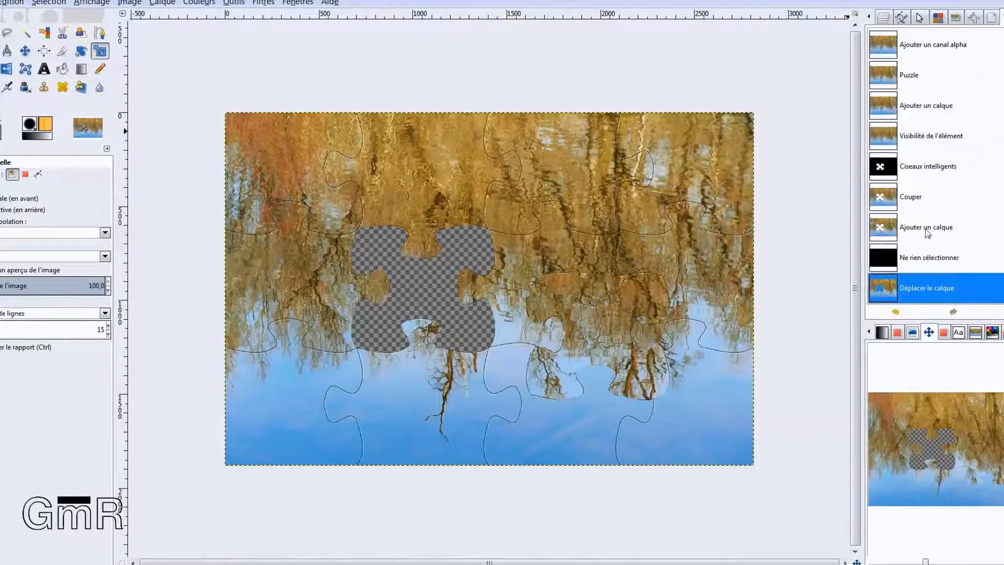
pyautogui.click(920, 257)
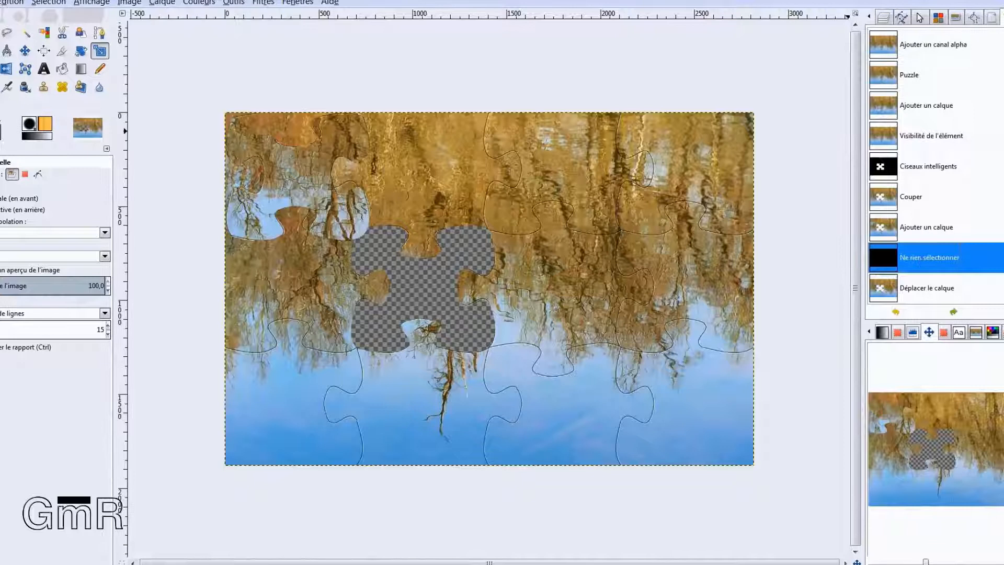
pyautogui.click(885, 20)
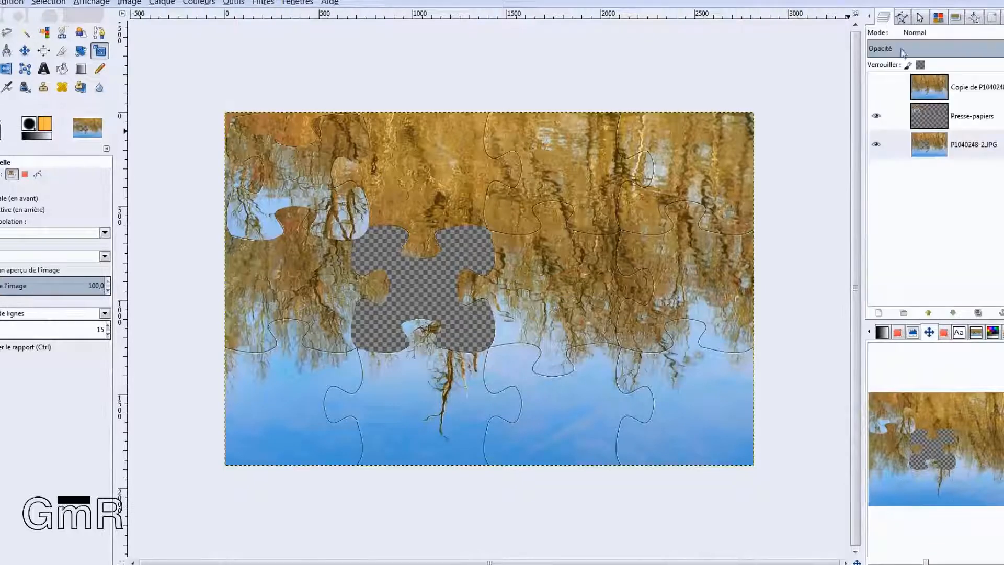
# - Make the P1040248-2.JPG layer active and move it slightly towards the canvas's upper-left corner
pyautogui.click(922, 144)
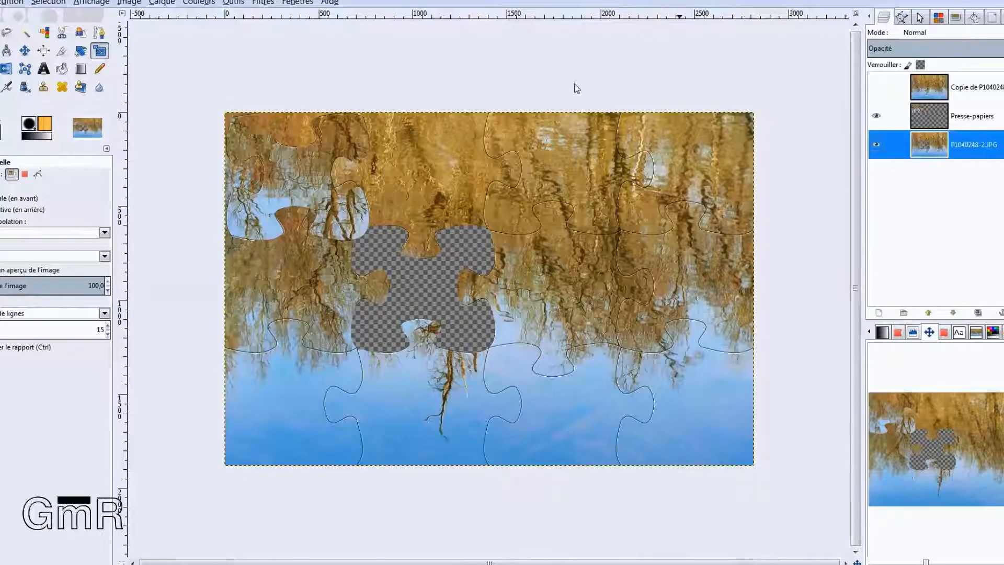
pyautogui.click(28, 54)
pyautogui.moveTo(523, 212); pyautogui.dragTo(511, 206)
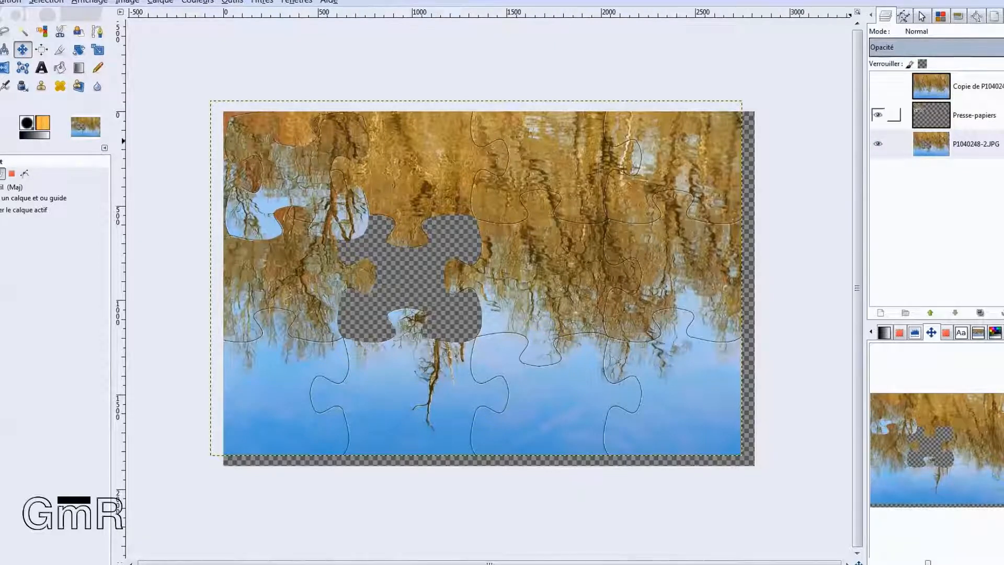
# - Hide the P1040248-2.JPG layer and move the piece on the Presse-papiers layer from the upper-left corner towards the image centre
pyautogui.click(924, 114)
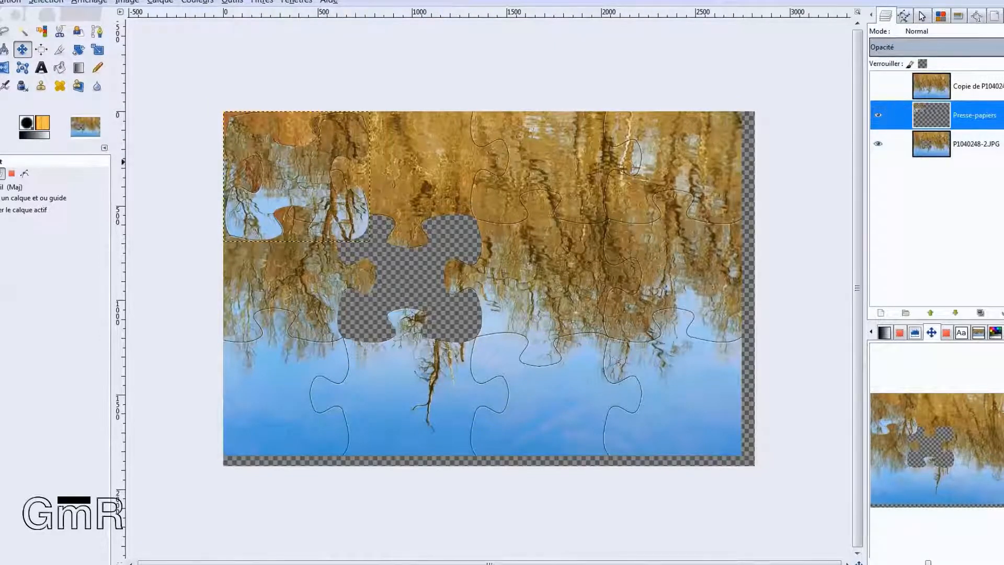
pyautogui.click(879, 146)
pyautogui.click(879, 146)
pyautogui.click(879, 145)
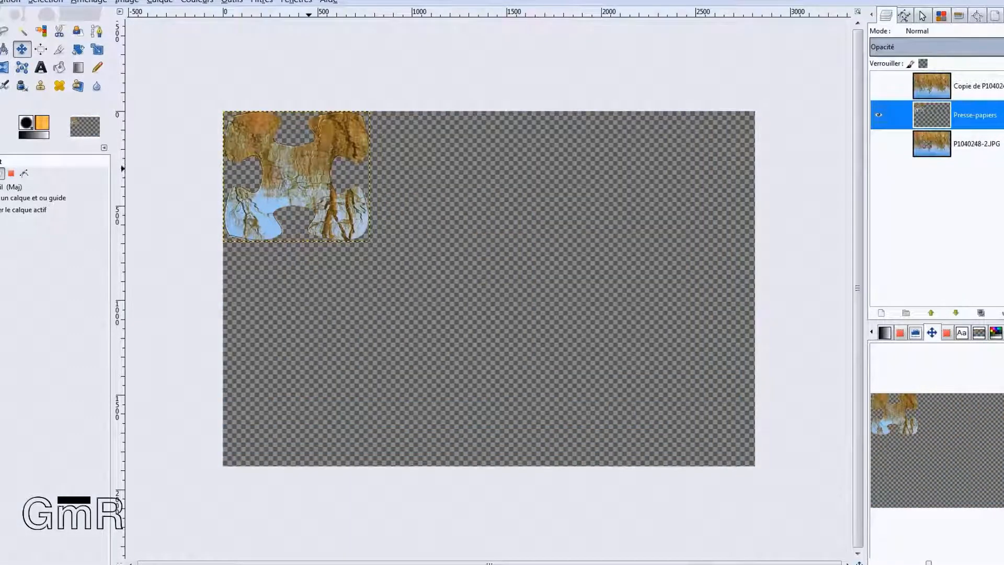
pyautogui.moveTo(306, 173); pyautogui.dragTo(448, 245)
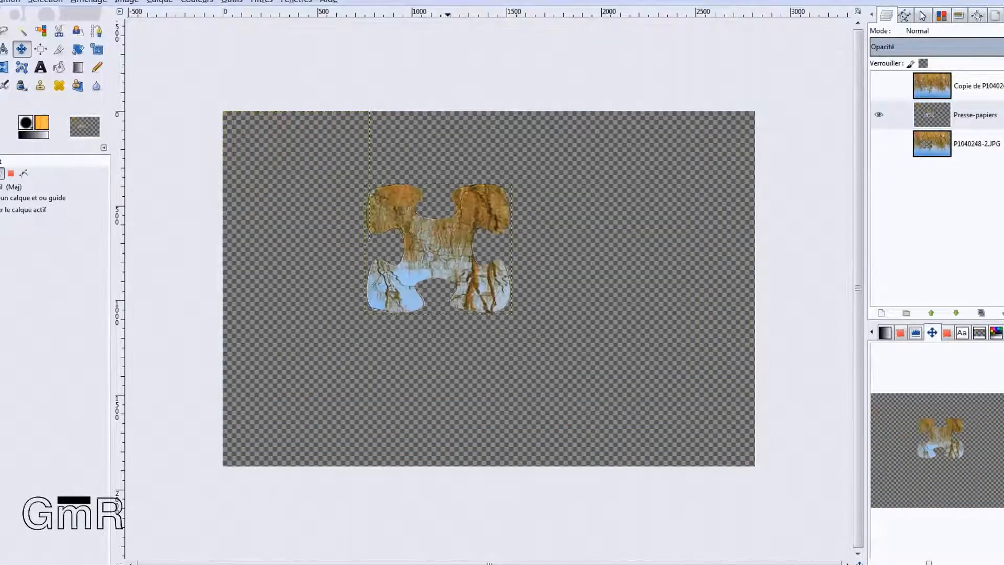
# - Apply a drop shadow (Ombre portée) to the piece with X and Y offsets 8, blur radius 15, black colour, opacity 80 and resizing allowed
pyautogui.click(262, 3)
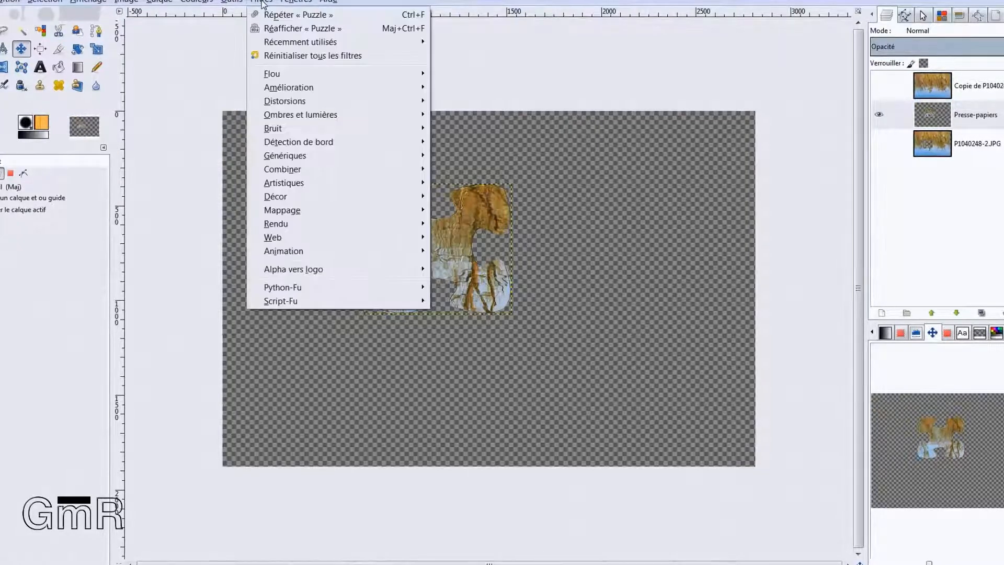
pyautogui.moveTo(286, 121)
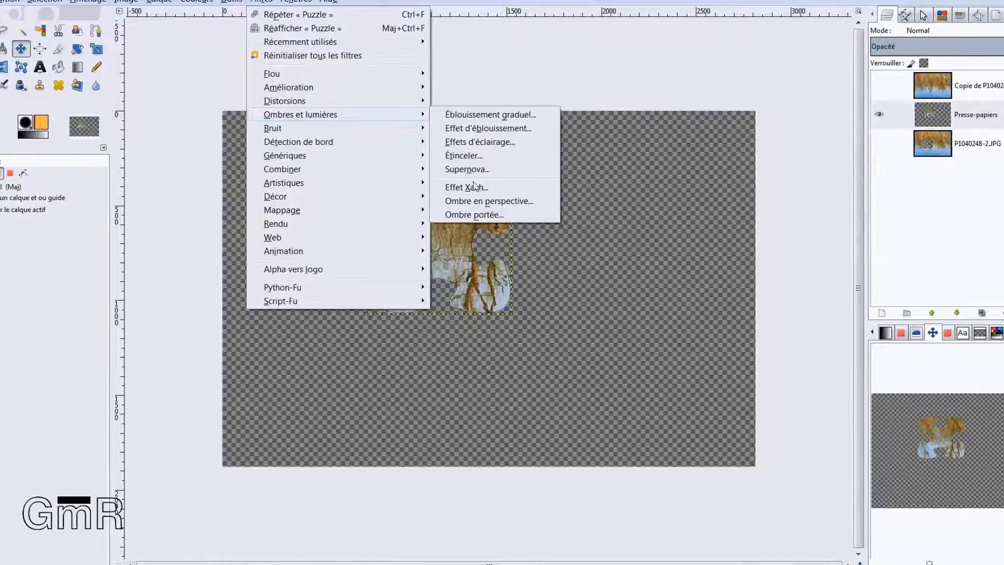
pyautogui.click(473, 215)
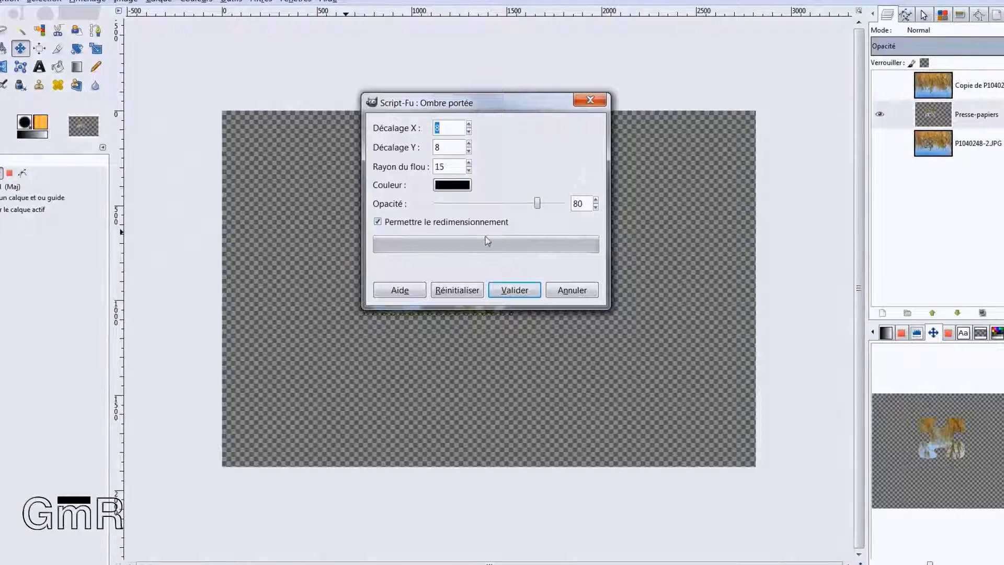
pyautogui.click(515, 290)
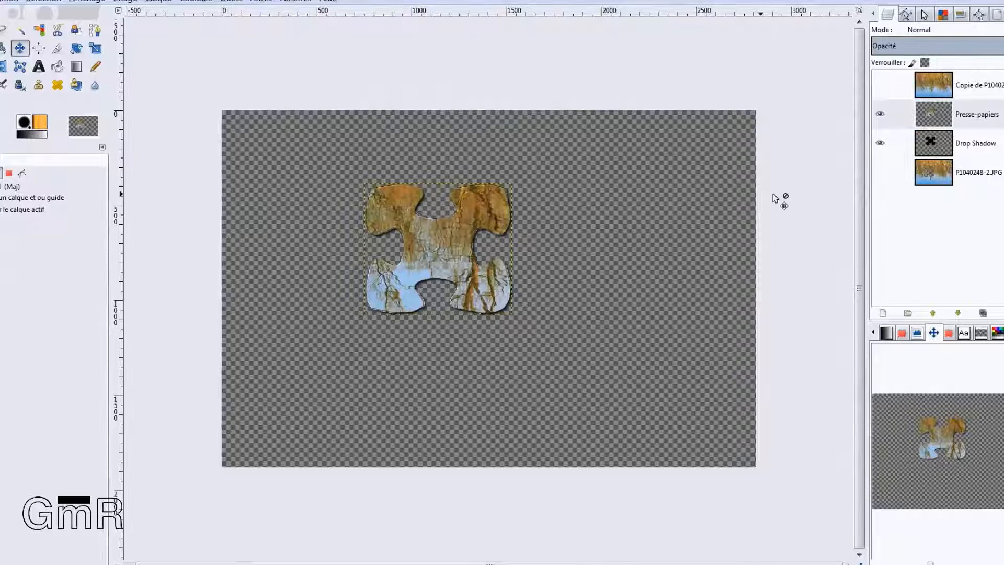
# - Compare the piece with its drop shadow by toggling the Presse-papiers layer's visibility, and inspect the piece's edges close up
pyautogui.click(880, 114)
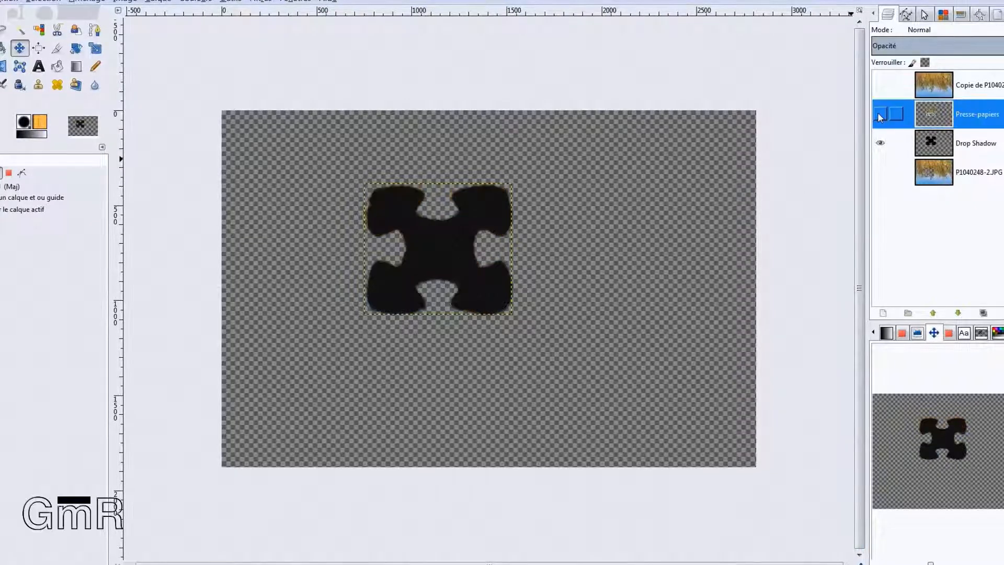
pyautogui.click(879, 114)
pyautogui.click(879, 113)
pyautogui.click(879, 113)
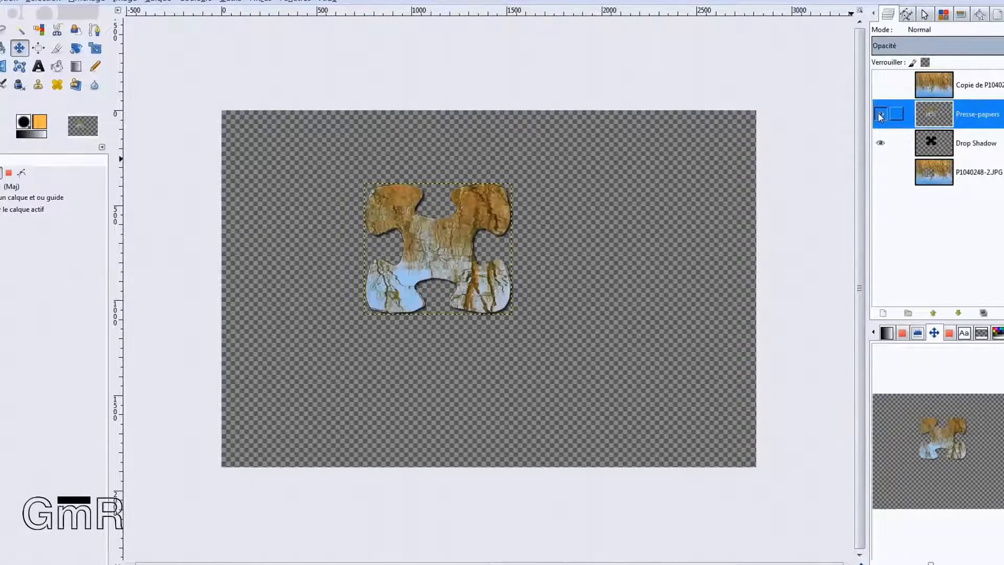
pyautogui.scroll(3, 569, 264)
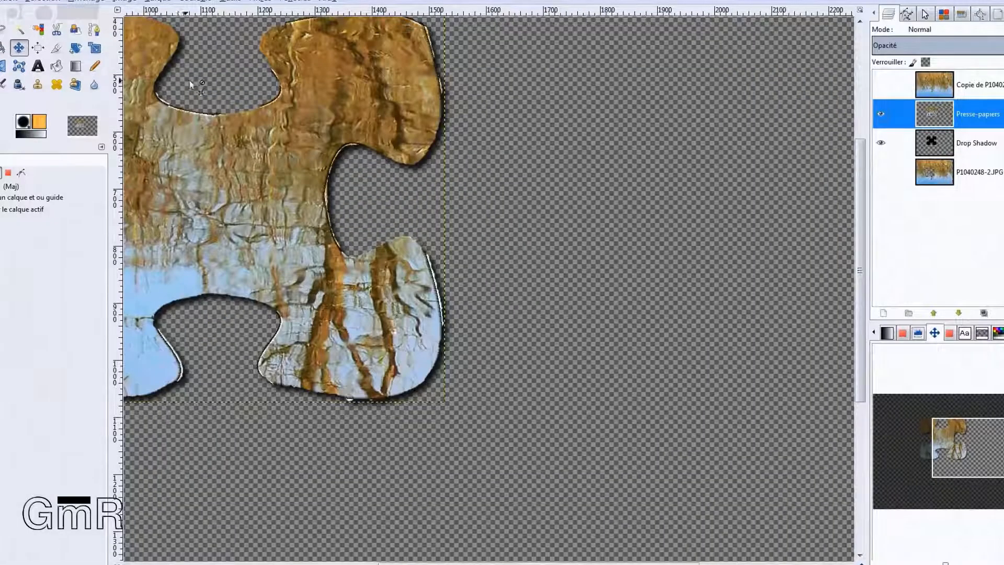
pyautogui.scroll(-1, 477, 236)
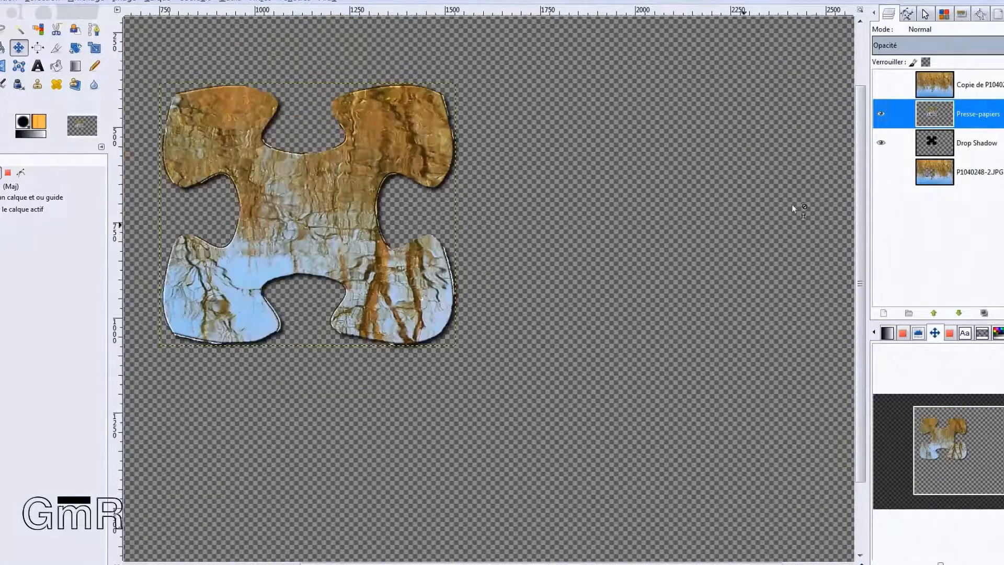
# - Merge the Presse-papiers layer down onto the Drop Shadow layer
pyautogui.rightClick(933, 118)
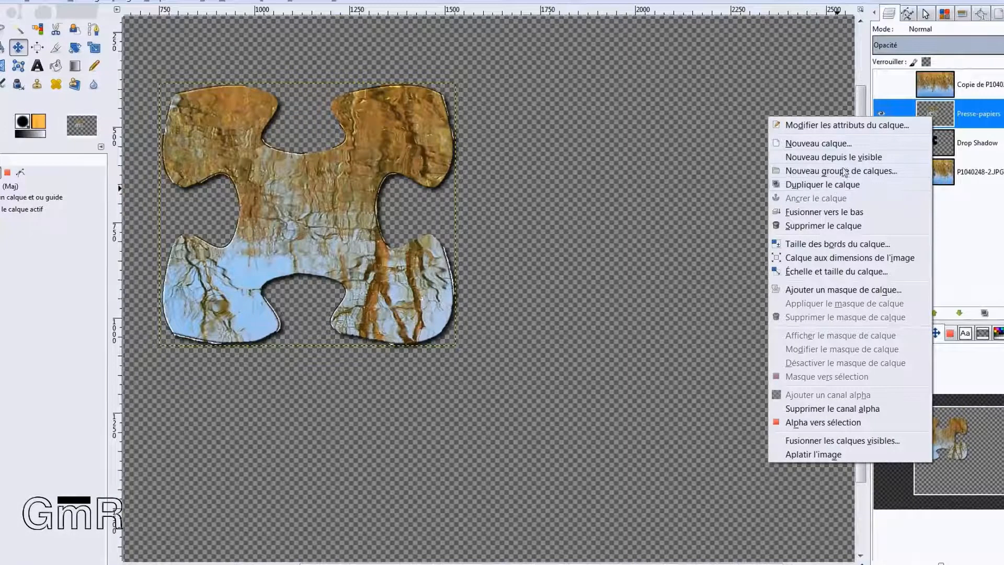
pyautogui.click(820, 212)
pyautogui.rightClick(923, 122)
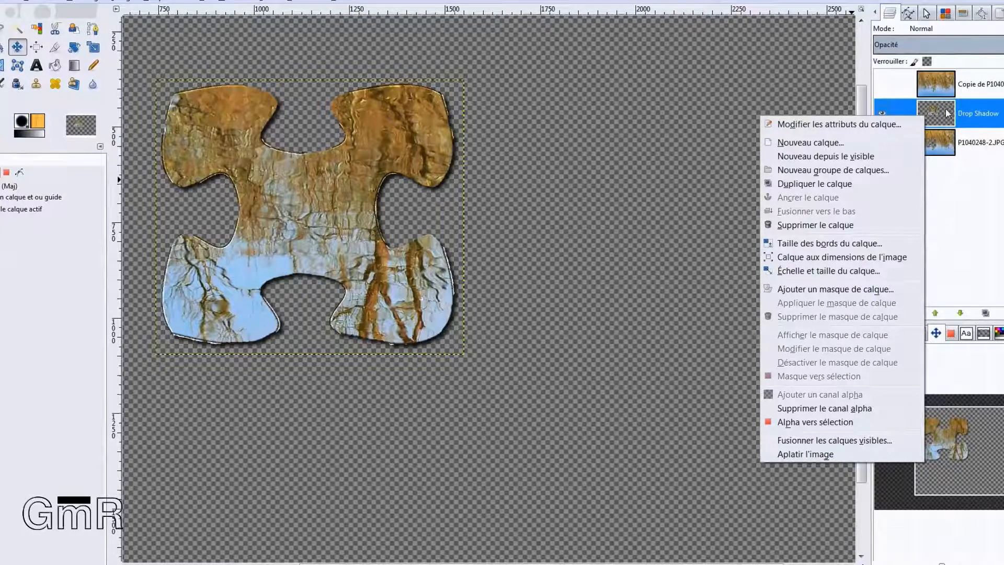
pyautogui.click(604, 131)
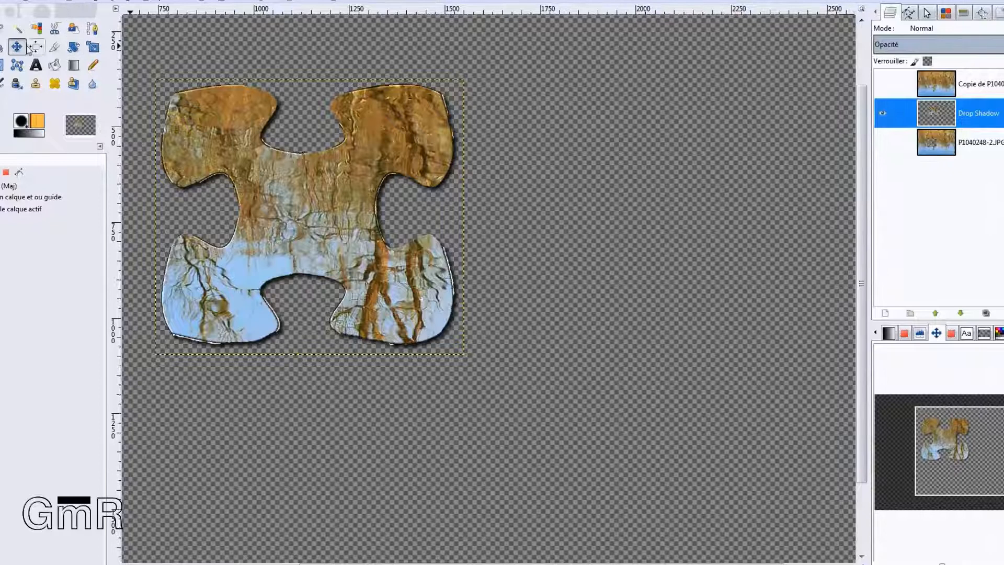
# - Move the merged piece to the right, hide its layer, and show and activate the P1040248-2.JPG layer
pyautogui.moveTo(359, 165); pyautogui.dragTo(582, 175)
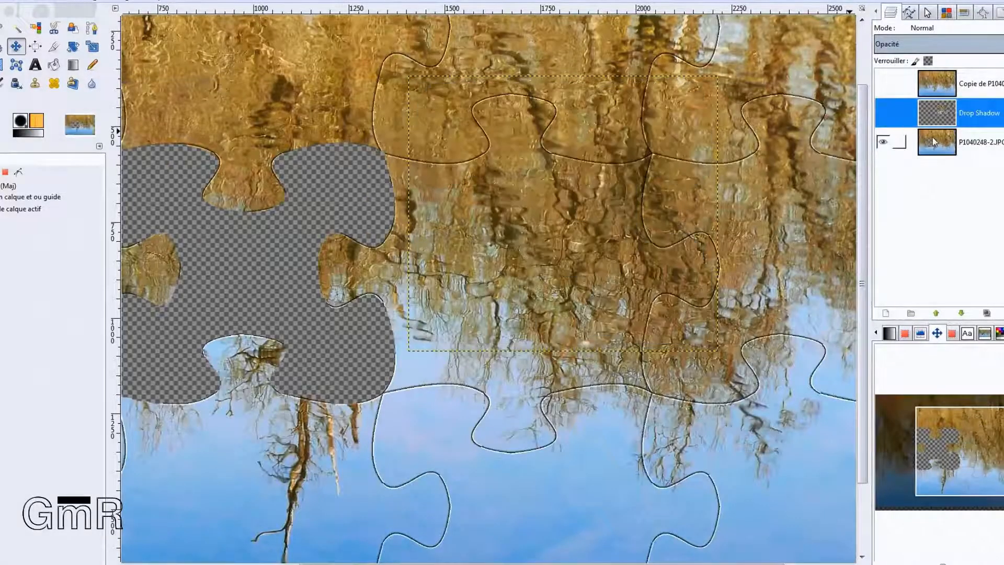
pyautogui.scroll(-2, 546, 187)
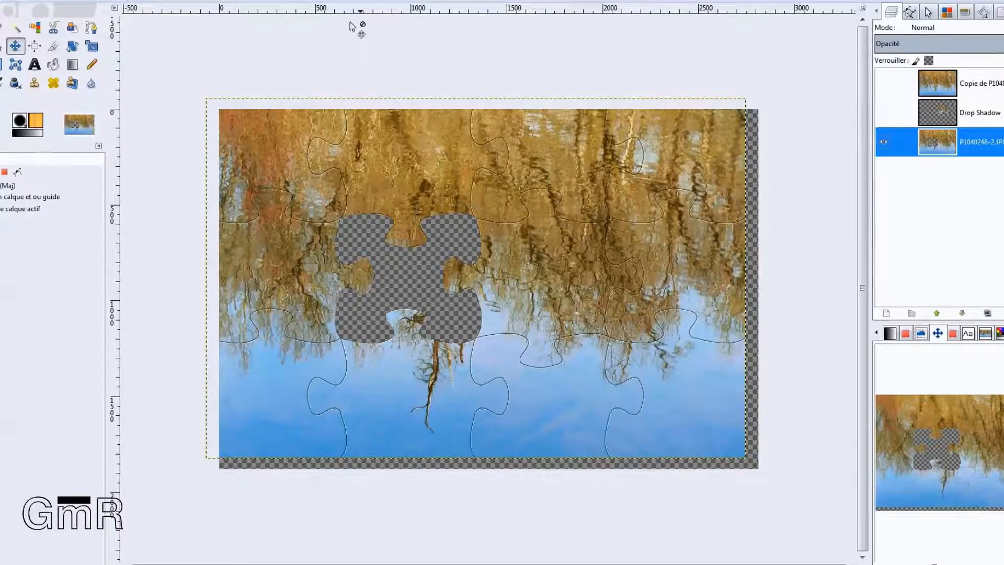
# - Give the P1040248-2.JPG layer a black drop shadow (offsets 8, blur radius 15, opacity 80, resizing allowed) and merge the layer down onto it
pyautogui.click(254, 2)
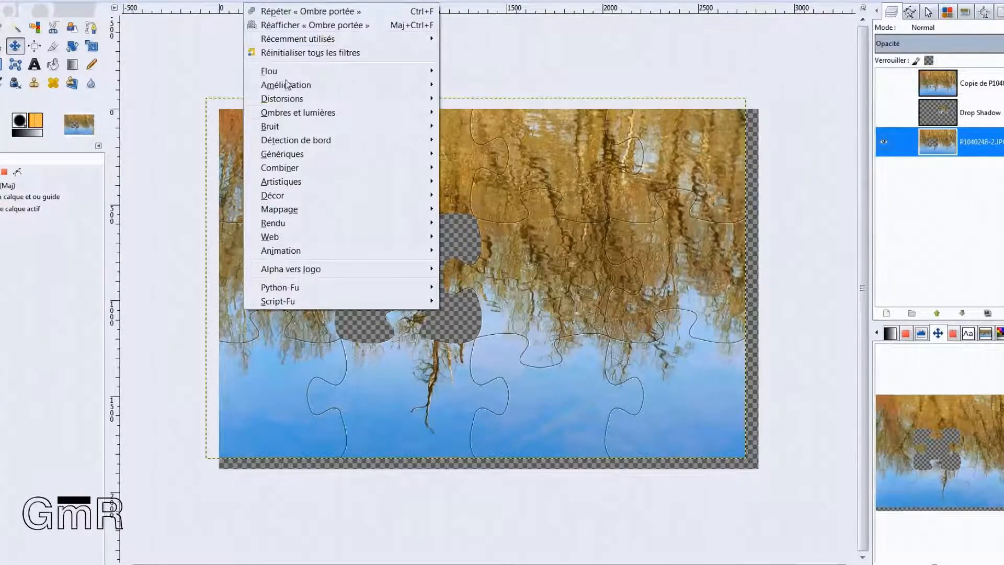
pyautogui.moveTo(311, 119)
pyautogui.click(478, 214)
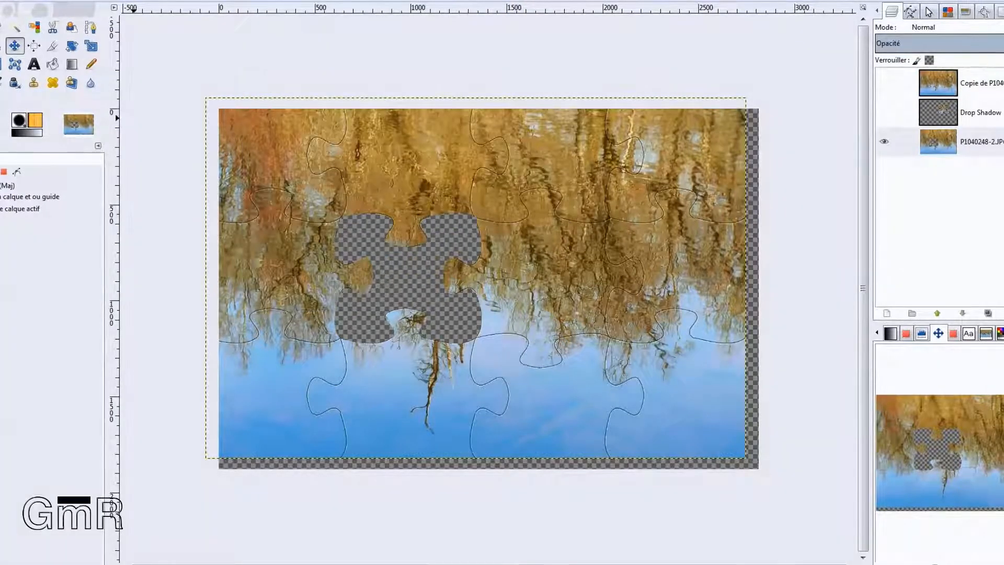
pyautogui.moveTo(231, 135); pyautogui.dragTo(356, 139)
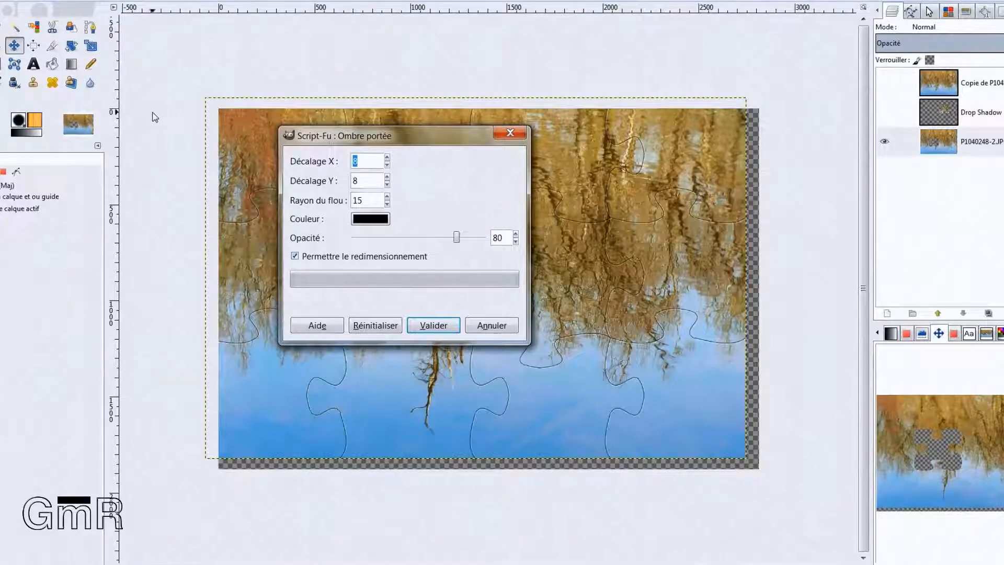
pyautogui.click(433, 327)
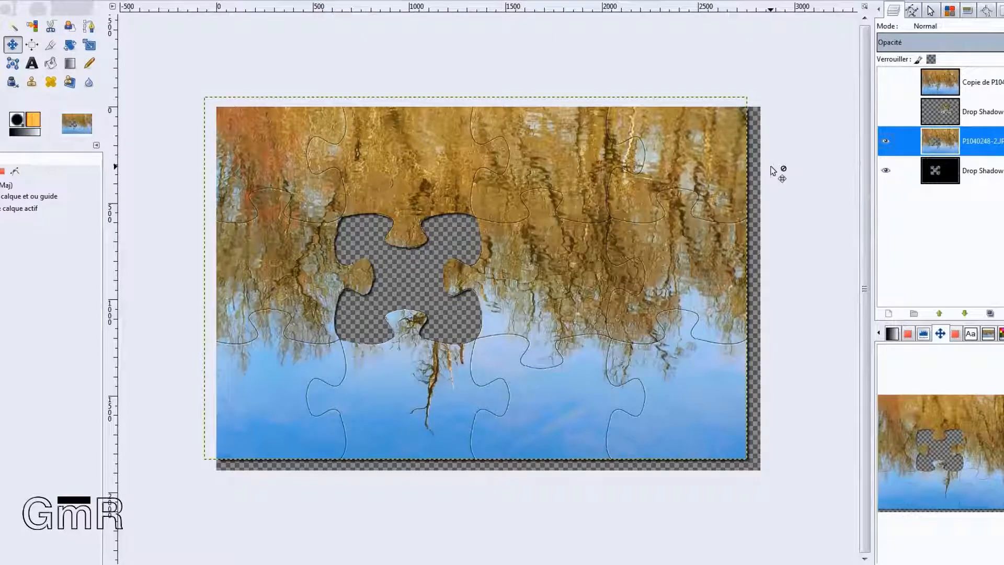
pyautogui.rightClick(949, 148)
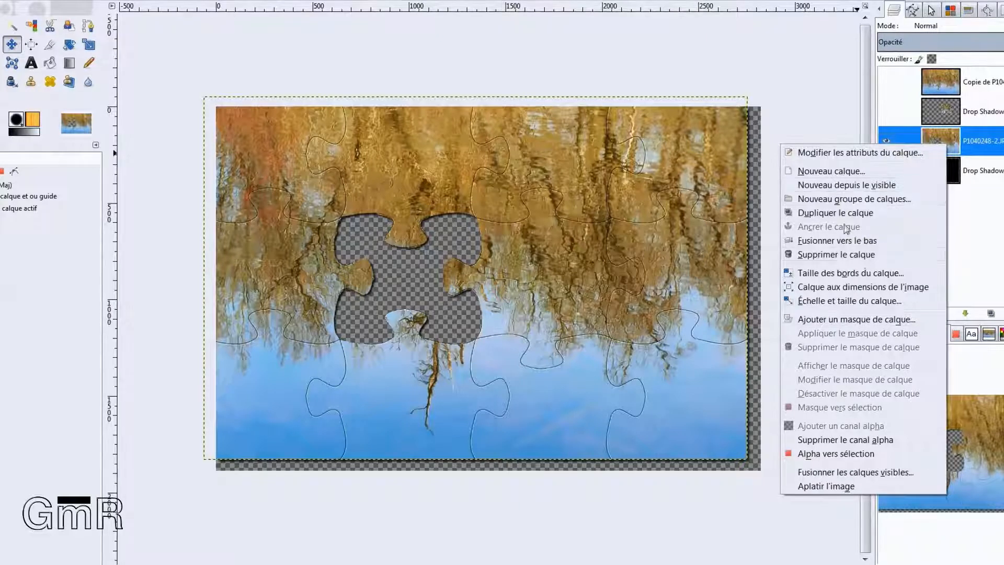
pyautogui.click(863, 253)
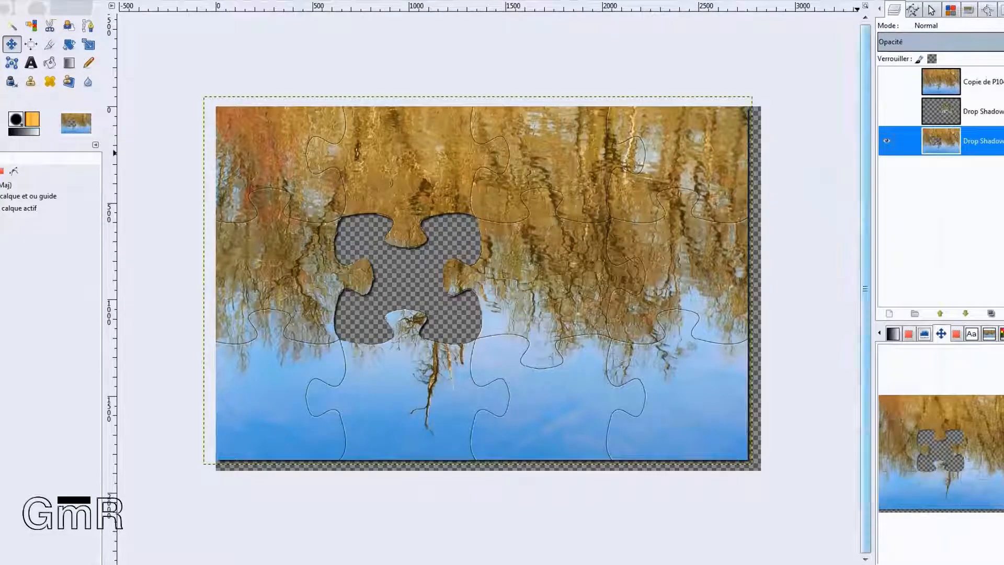
# - Show the cut-out piece's Drop Shadow layer and move the piece slightly down and to the right
pyautogui.click(887, 111)
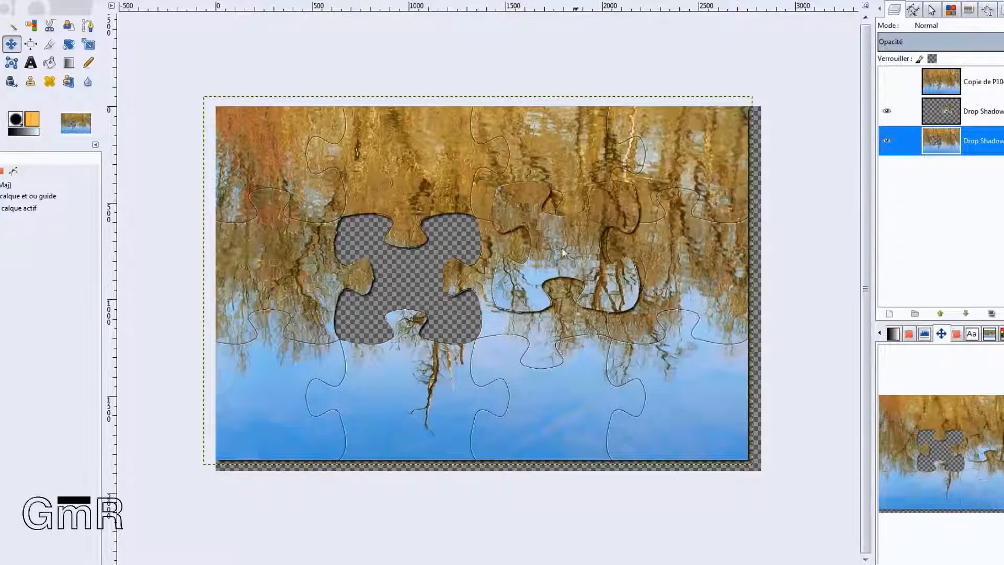
pyautogui.click(11, 46)
pyautogui.moveTo(538, 248); pyautogui.dragTo(567, 276)
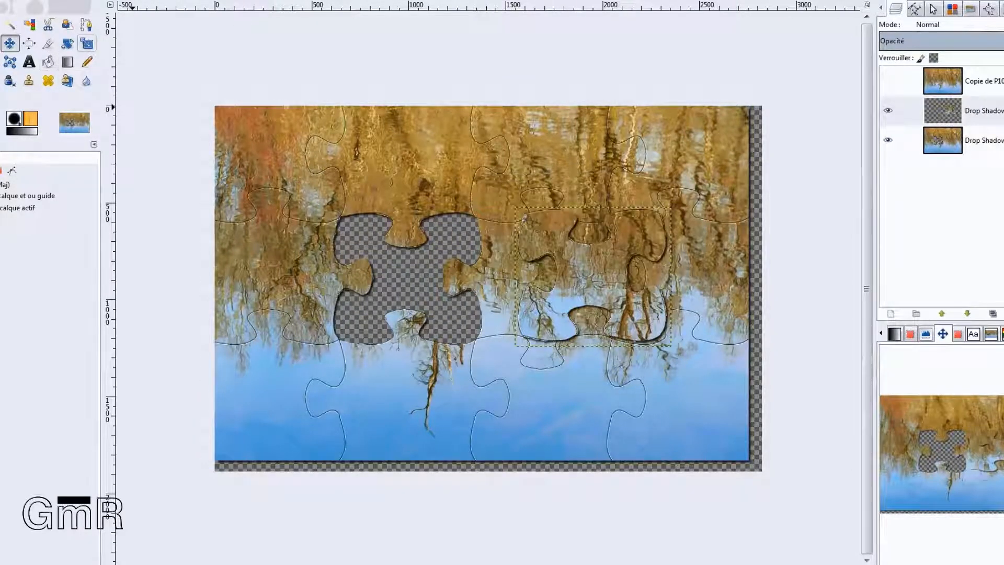
# - Rotate the cut-out piece by -13.97° about the centre X 1804, Y 1017.33 px
pyautogui.click(67, 44)
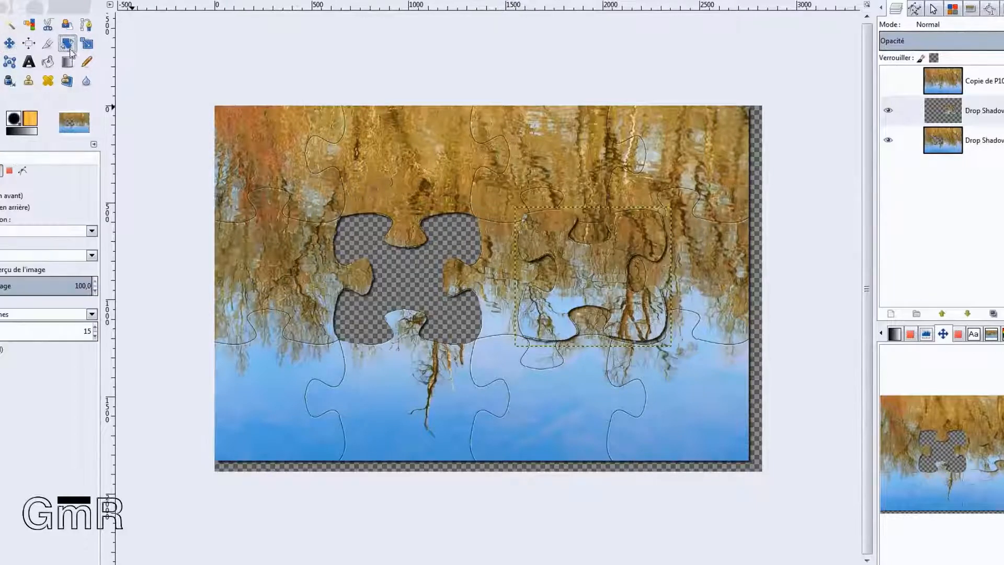
pyautogui.click(642, 309)
pyautogui.moveTo(653, 338); pyautogui.dragTo(632, 303)
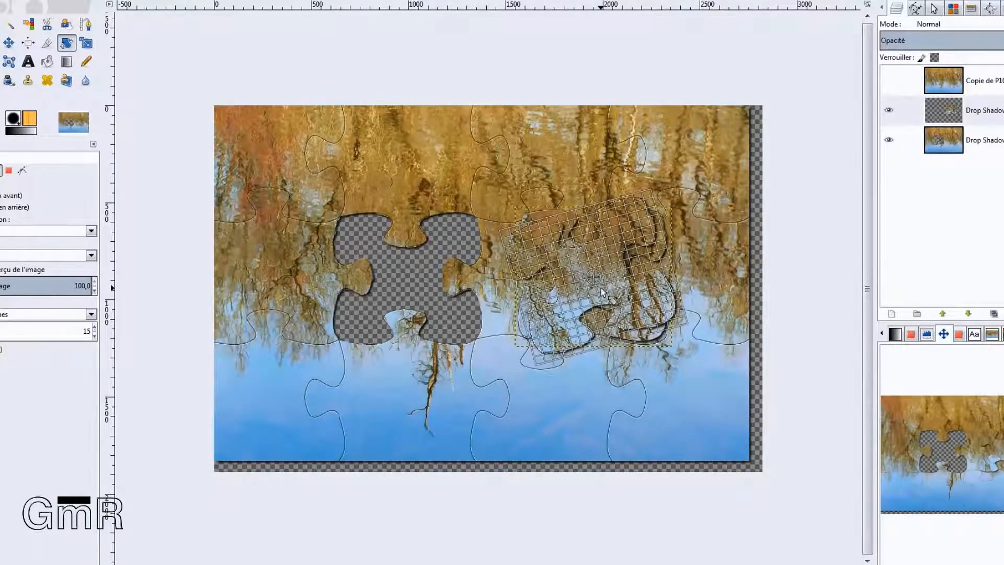
pyautogui.scroll(3, 602, 289)
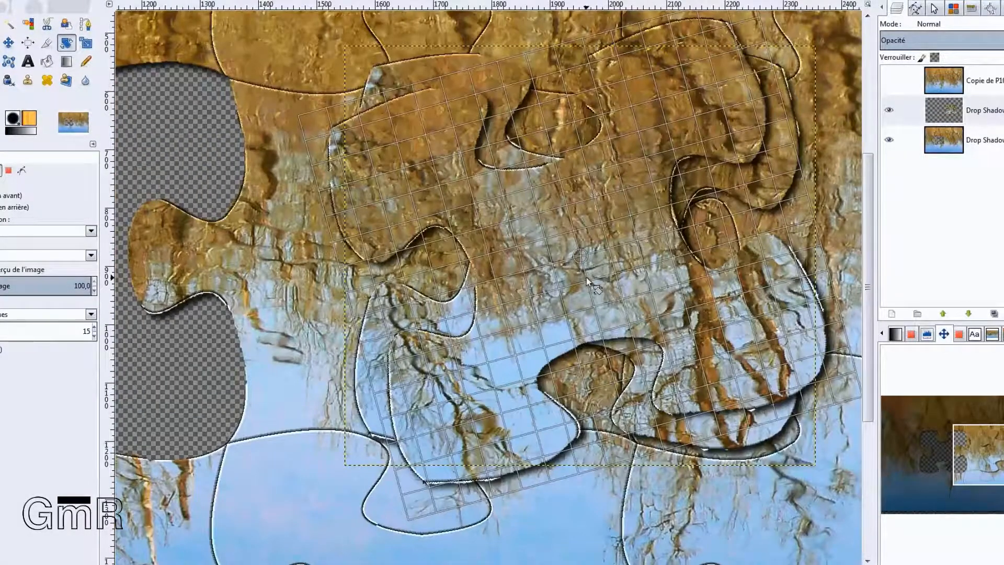
pyautogui.scroll(1, 587, 280)
pyautogui.moveTo(579, 249); pyautogui.dragTo(442, 361)
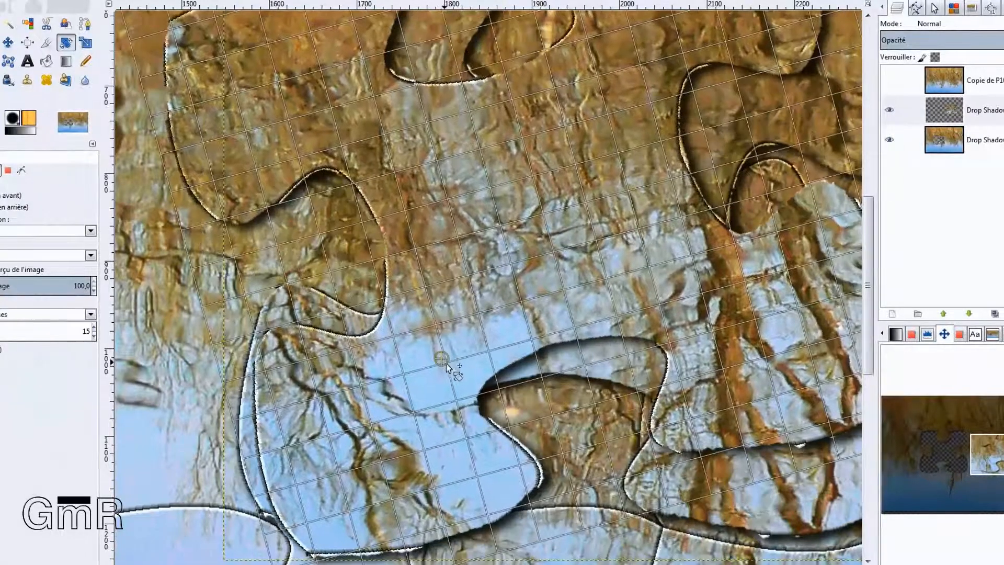
pyautogui.scroll(-3, 627, 260)
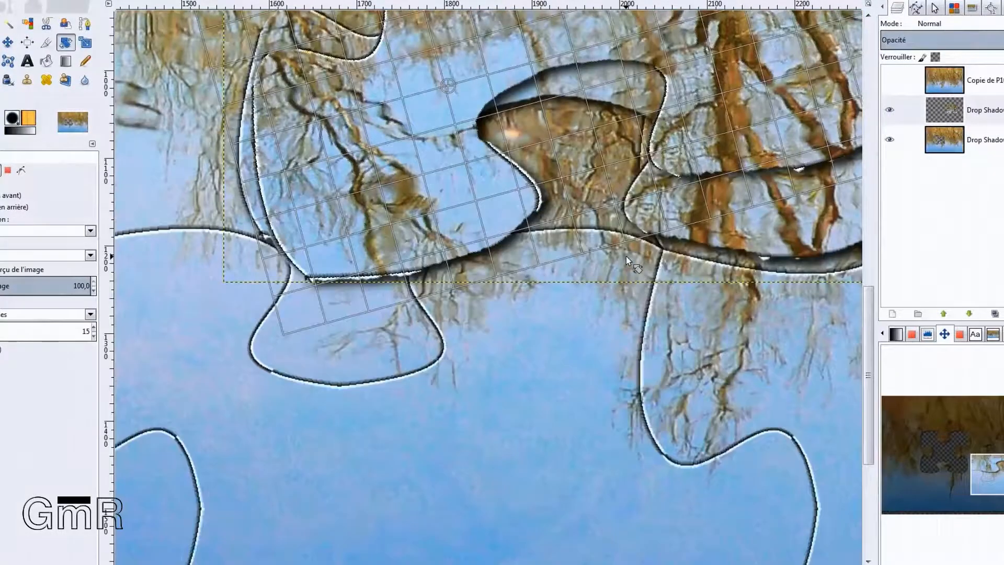
pyautogui.scroll(-3, 625, 257)
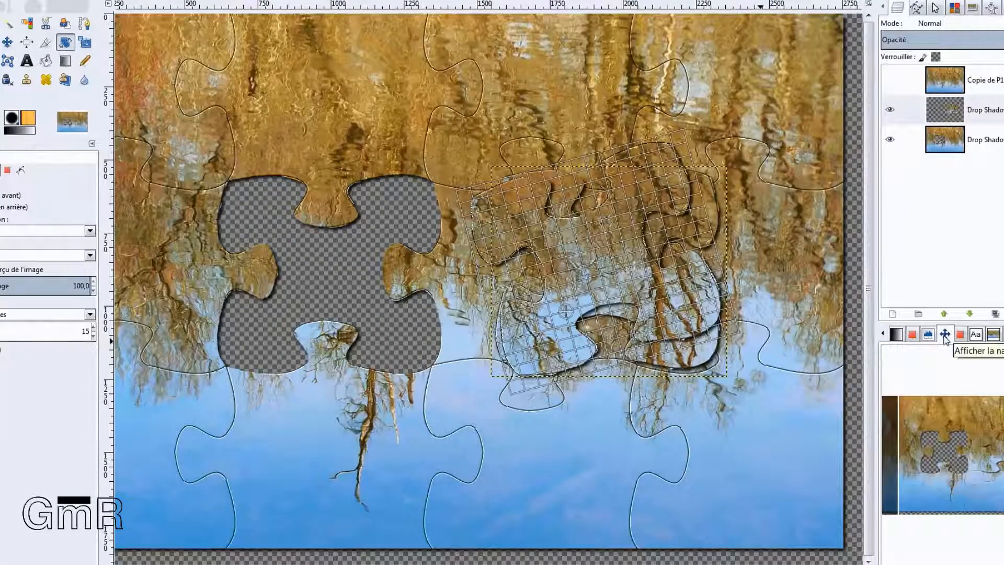
pyautogui.moveTo(887, 408)
pyautogui.mouseDown()
pyautogui.moveTo(866, 404)
pyautogui.moveTo(875, 420)
pyautogui.moveTo(873, 410)
pyautogui.mouseUp()
pyautogui.moveTo(734, 192)
pyautogui.mouseDown()
pyautogui.moveTo(691, 160)
pyautogui.moveTo(734, 201)
pyautogui.mouseUp()
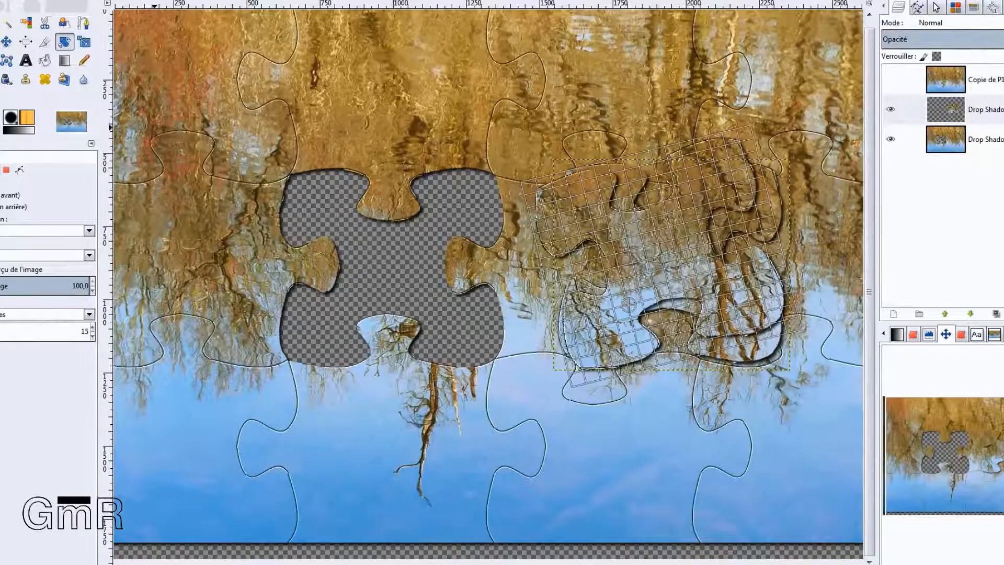
pyautogui.moveTo(1, 127); pyautogui.dragTo(635, 142)
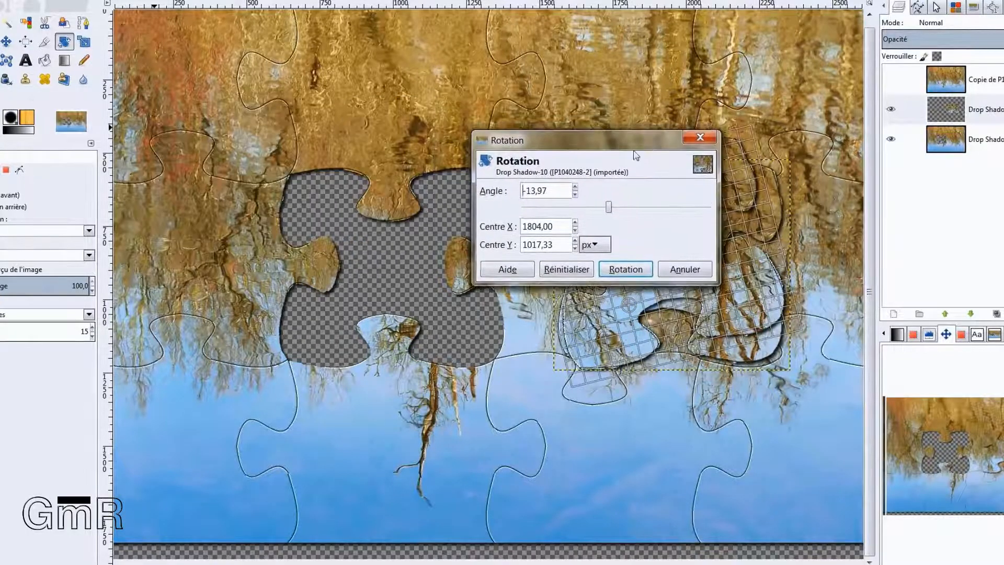
pyautogui.click(627, 269)
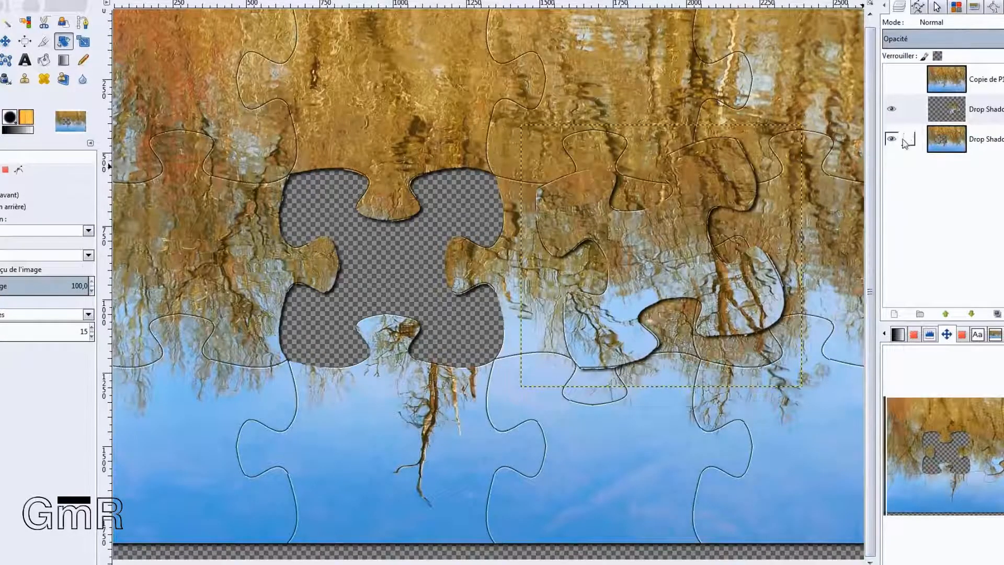
# - Hide both Drop Shadow layers and create a transparent layer named Calque, 2823 by 1887 px
pyautogui.click(894, 112)
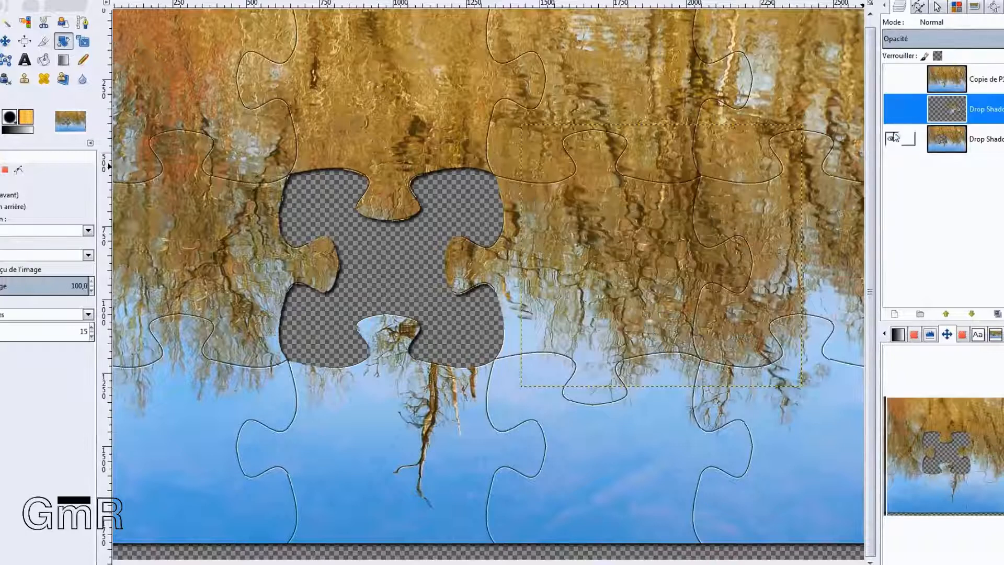
pyautogui.click(893, 139)
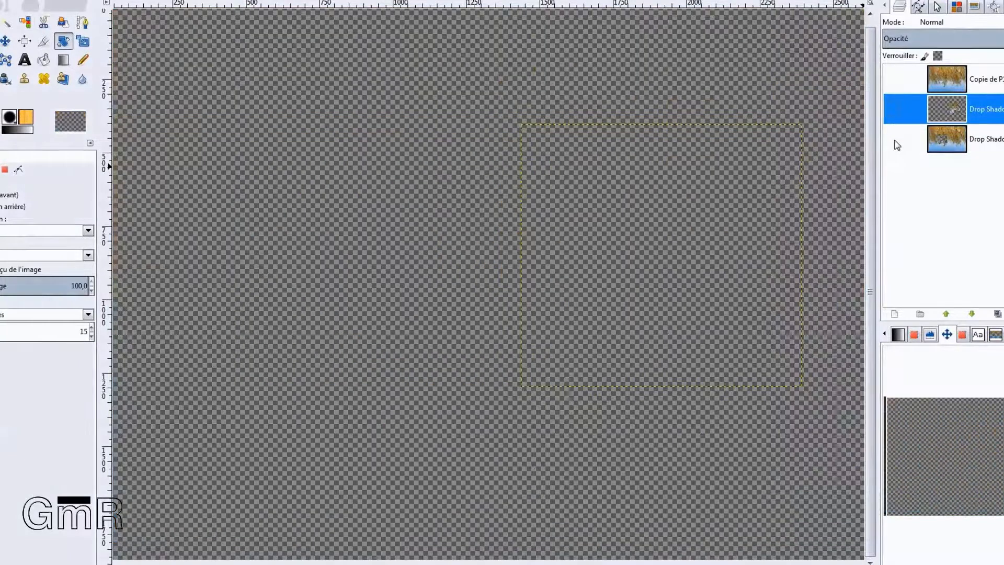
pyautogui.click(896, 314)
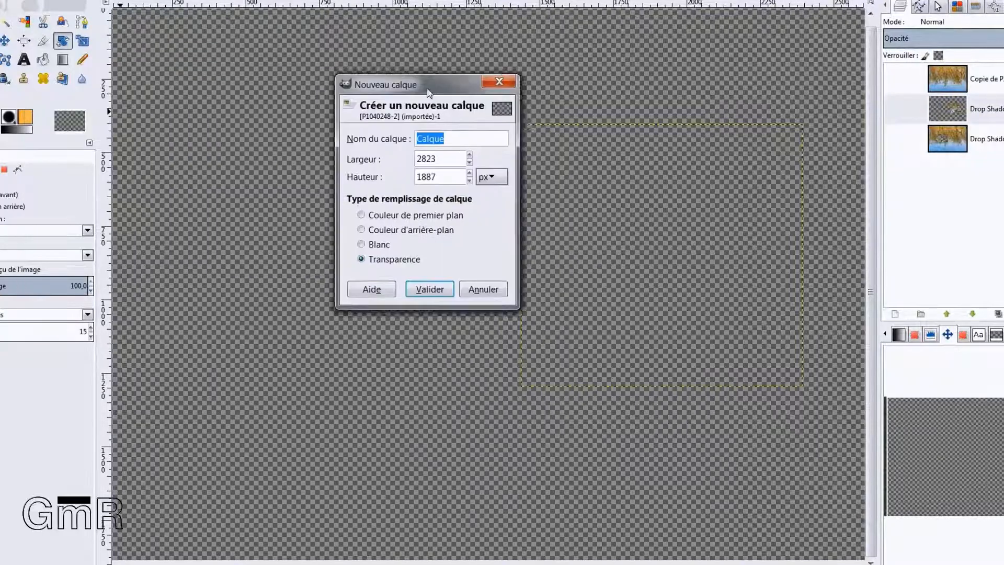
pyautogui.click(454, 287)
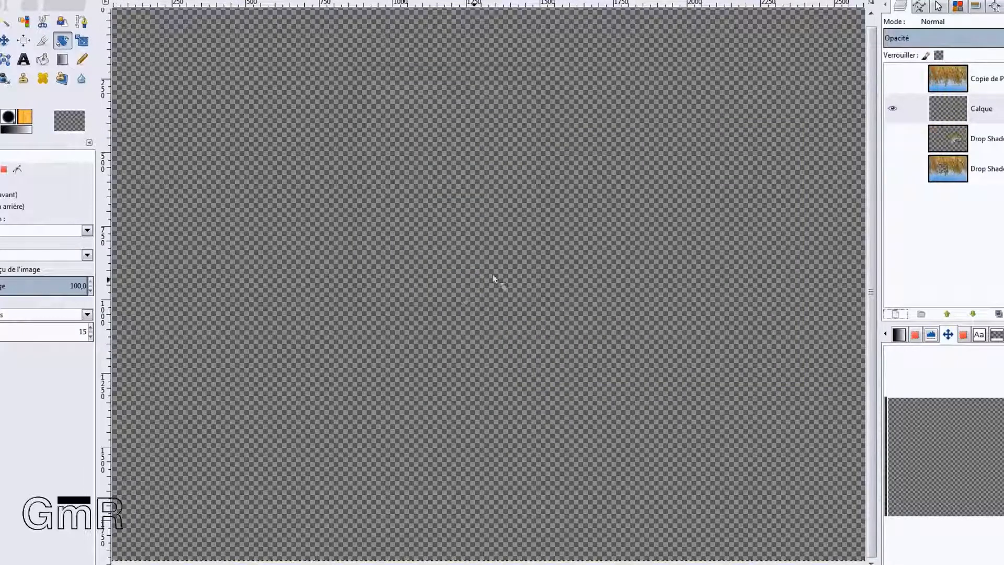
# - Lower the Calque layer to the very bottom of the layer stack
pyautogui.click(909, 109)
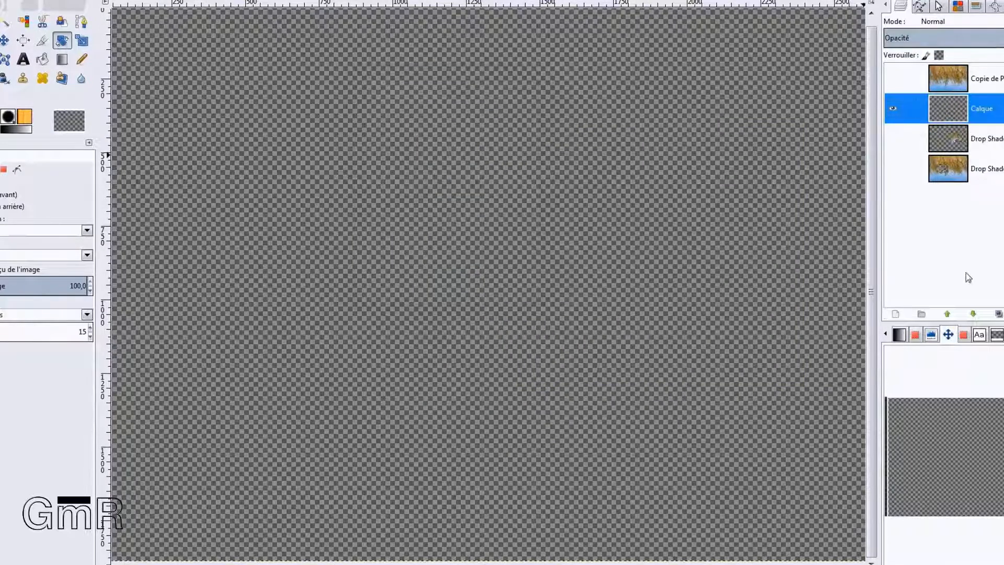
pyautogui.click(974, 314)
pyautogui.click(974, 314)
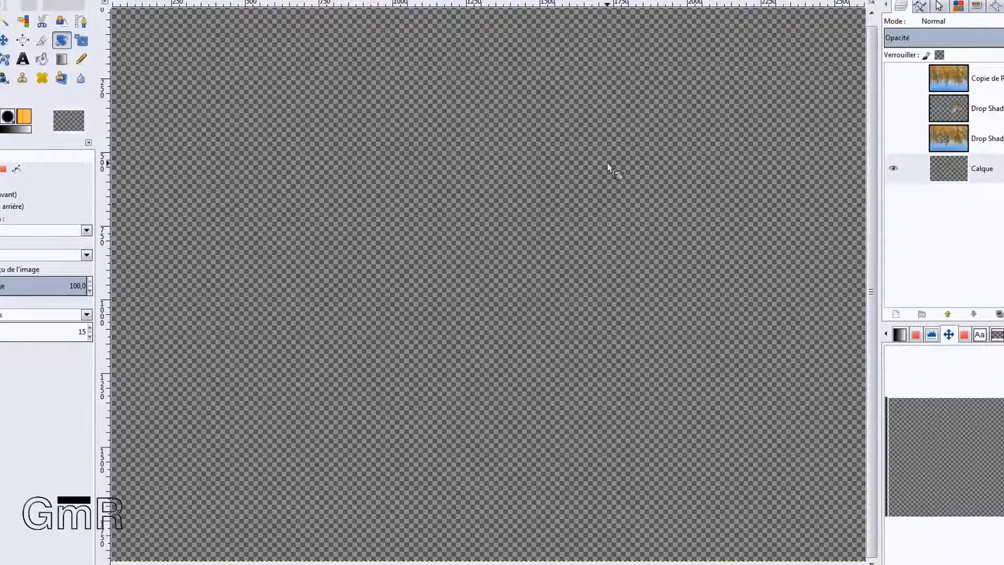
# - Set the foreground colour to red (db1616) and fill the Calque layer with a diagonal gradient from upper left to lower right
pyautogui.press('-')
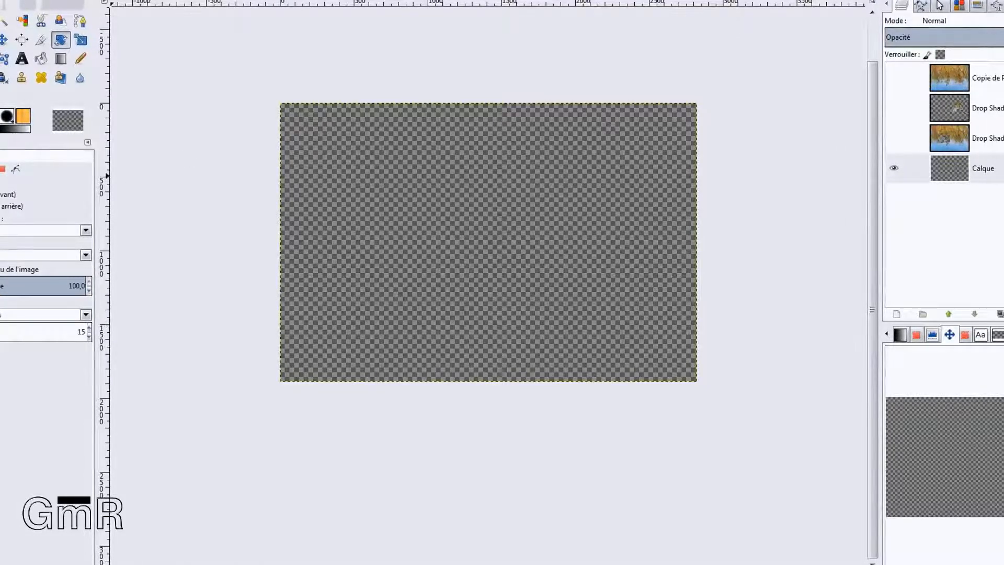
pyautogui.click(0, 114)
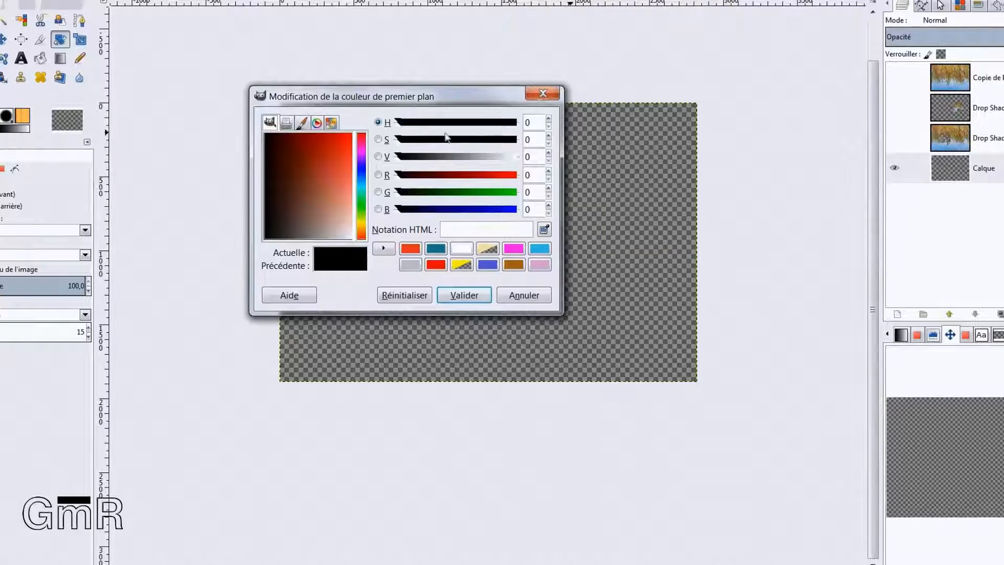
pyautogui.moveTo(340, 155); pyautogui.dragTo(340, 145)
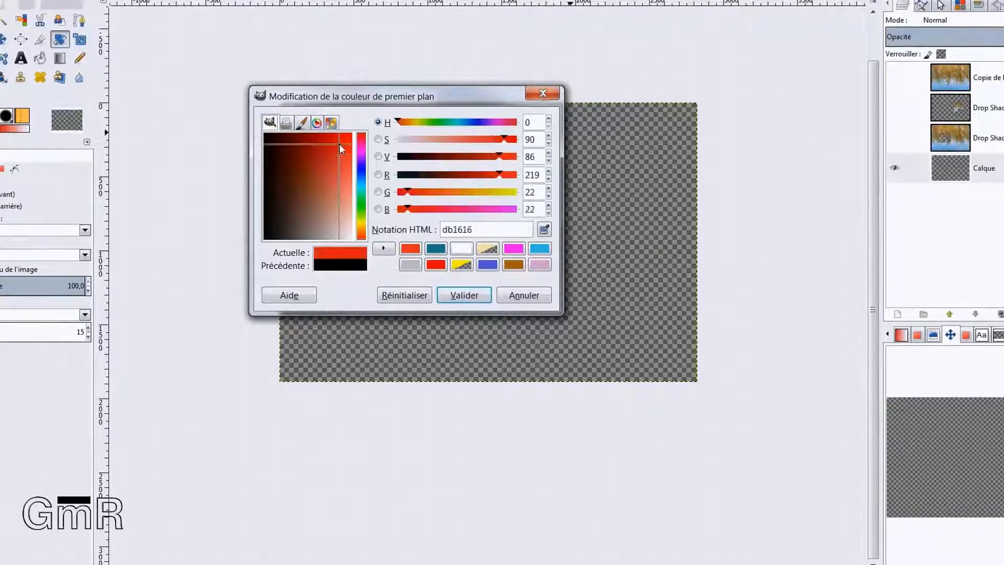
pyautogui.click(470, 302)
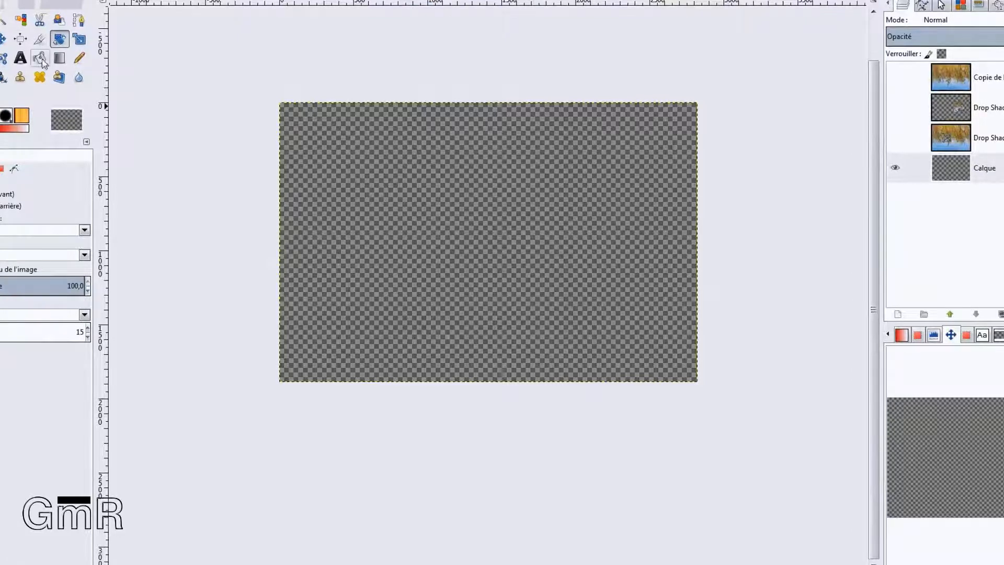
pyautogui.click(59, 58)
pyautogui.moveTo(262, 62); pyautogui.dragTo(709, 430)
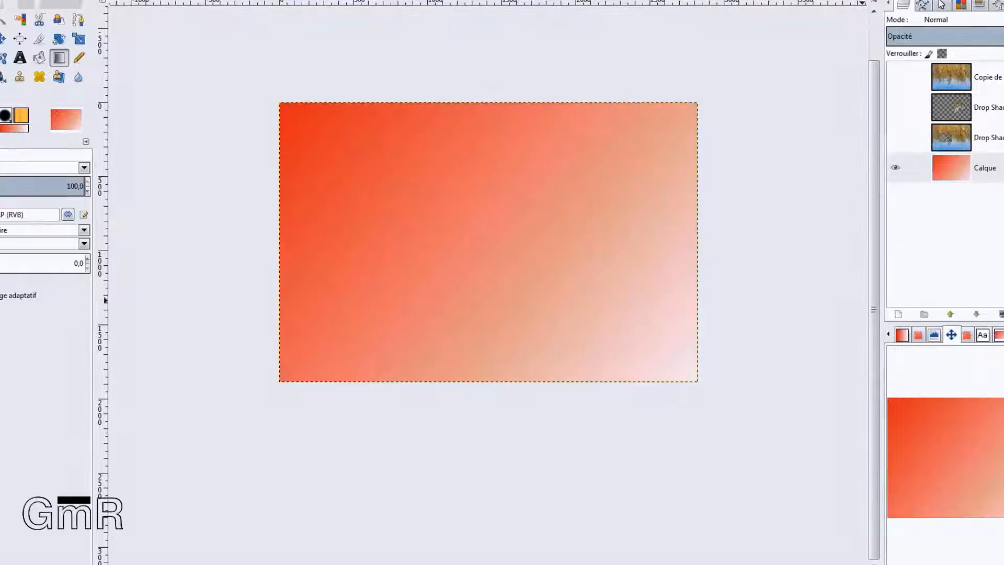
# - Show both Drop Shadow layers and redraw the Calque gradient diagonally from the lower right towards the upper-left corner
pyautogui.click(897, 139)
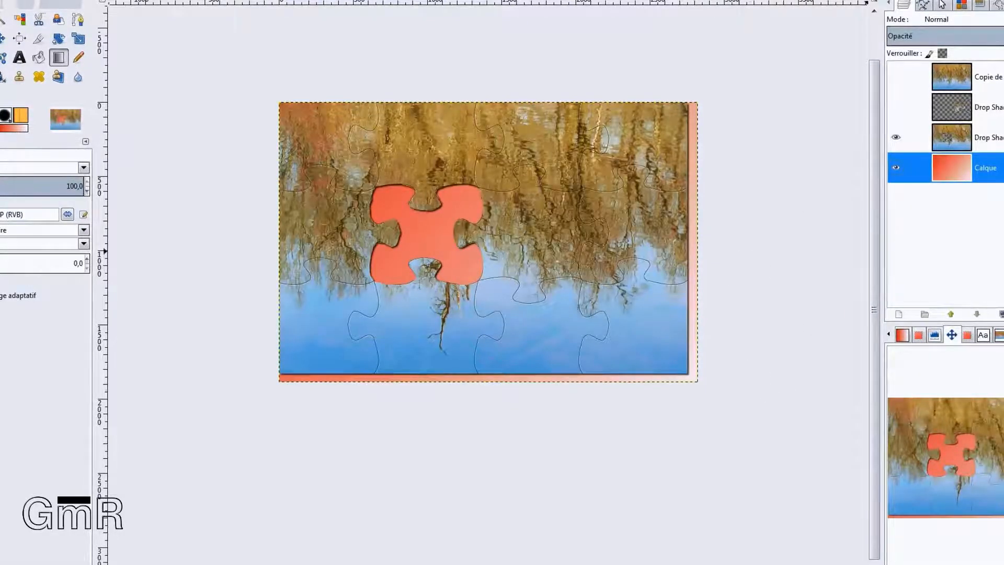
pyautogui.click(897, 107)
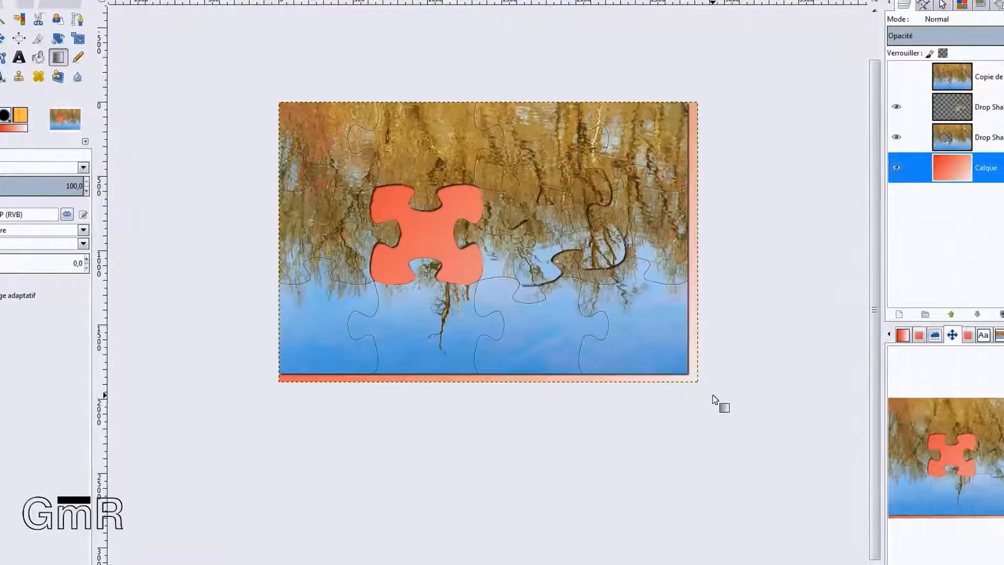
pyautogui.moveTo(697, 392); pyautogui.dragTo(314, 90)
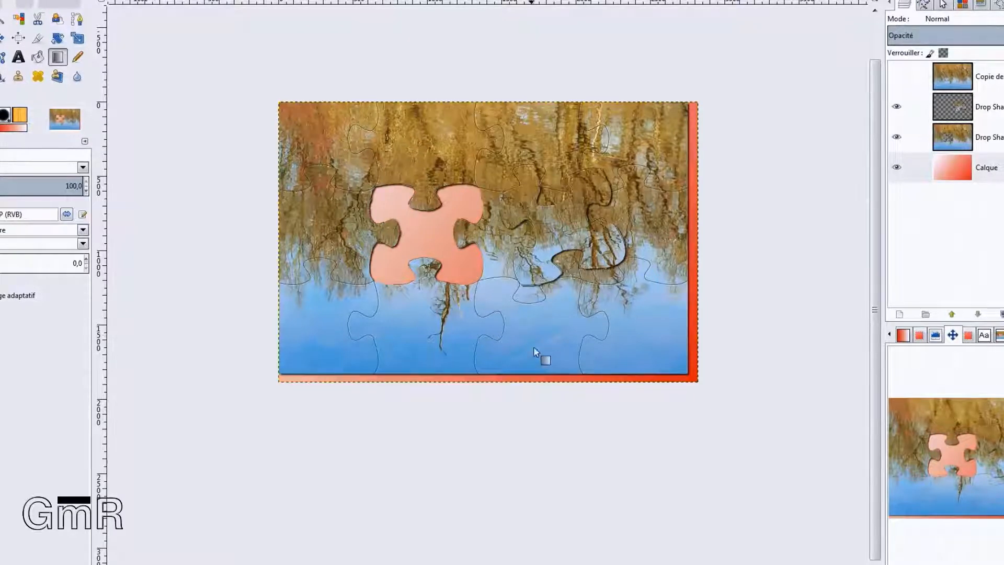
pyautogui.moveTo(540, 340); pyautogui.dragTo(452, 228)
pyautogui.moveTo(558, 278); pyautogui.dragTo(275, 105)
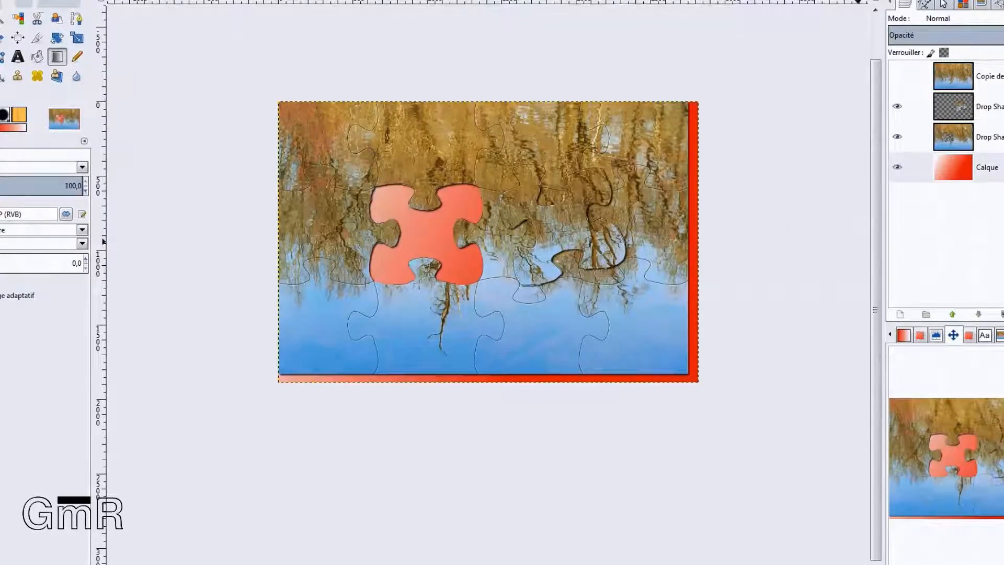
# - Check the gradient background and the loose piece by toggling the visibility of the two Drop Shadow layers
pyautogui.click(897, 137)
pyautogui.click(899, 112)
pyautogui.click(898, 108)
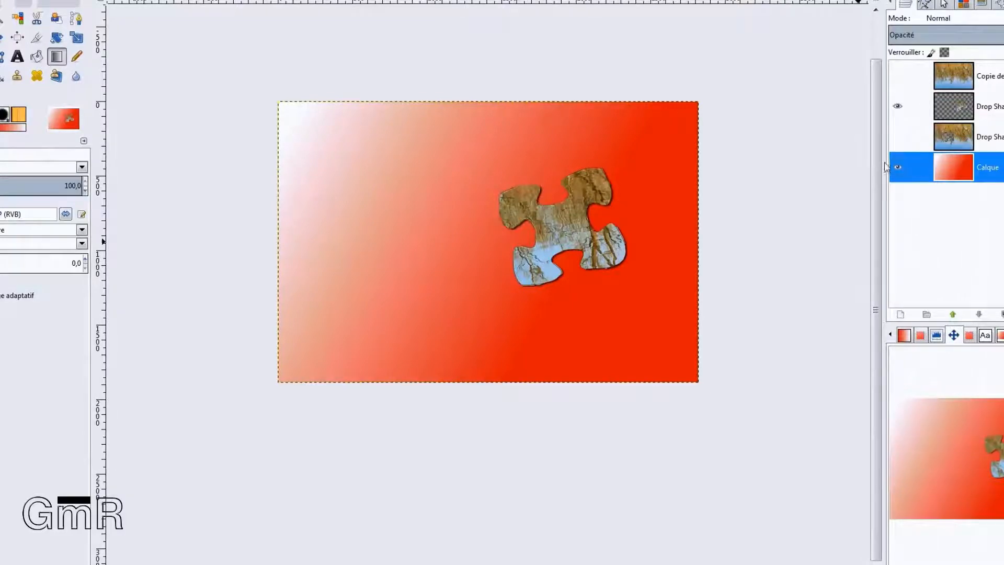
pyautogui.click(898, 137)
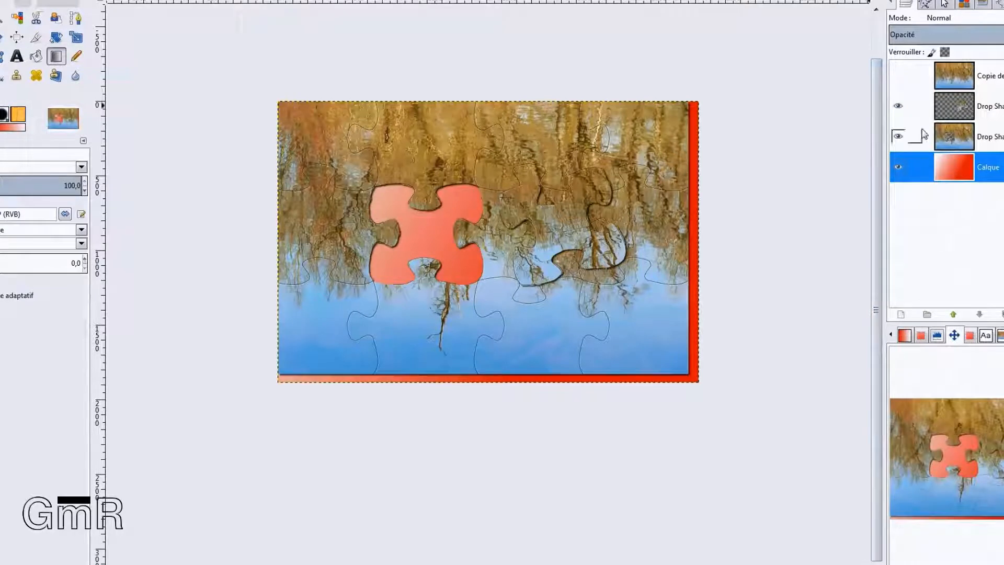
# - Move the loose puzzle piece to the left so that it partly overlaps the hole, and switch to the Rectangle Select tool
pyautogui.click(2, 36)
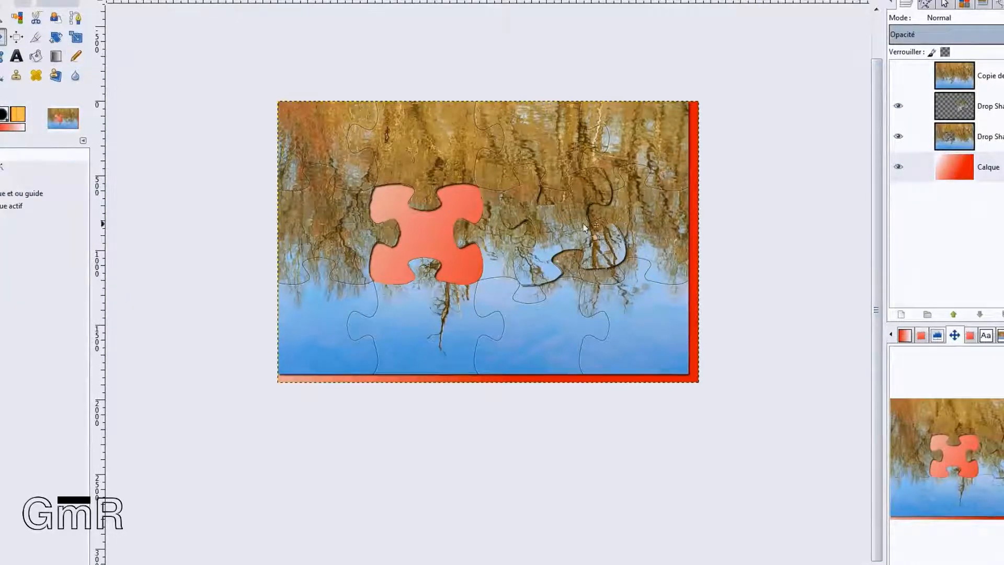
pyautogui.moveTo(584, 228); pyautogui.dragTo(481, 218)
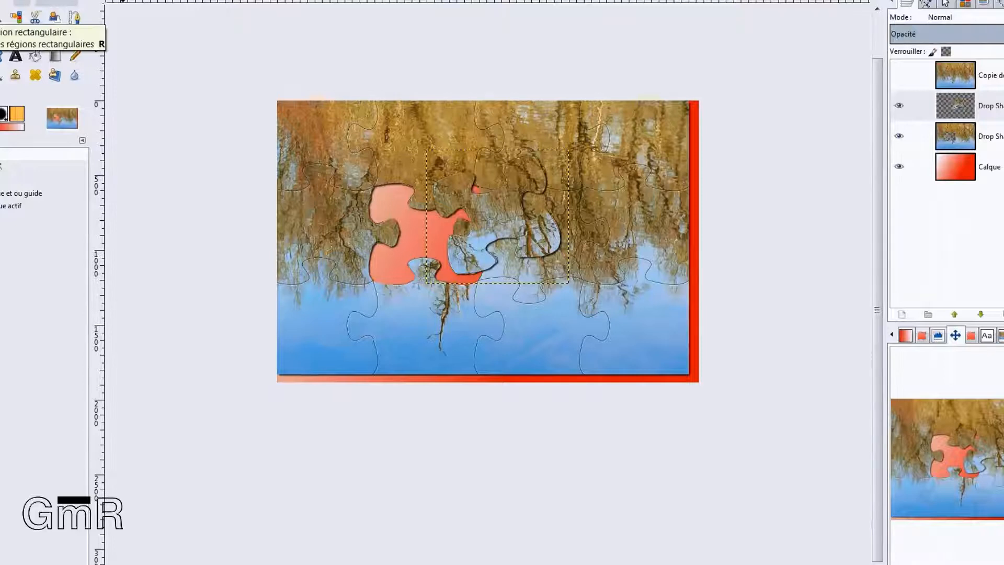
pyautogui.press('r')
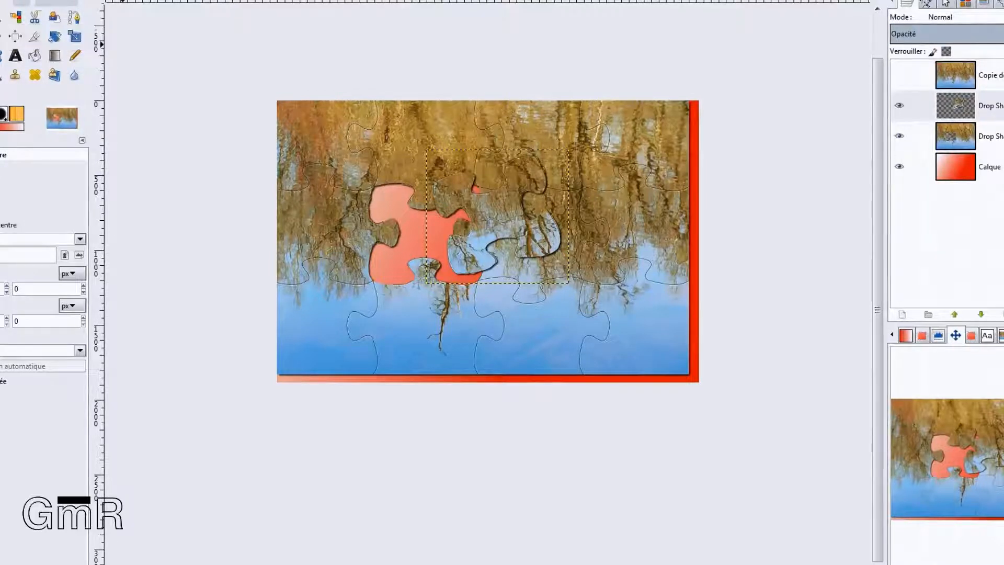
# - Save the layered image as puzzle.xcf in the Mes Tutos folder
pyautogui.hotkey('alt', 'f')
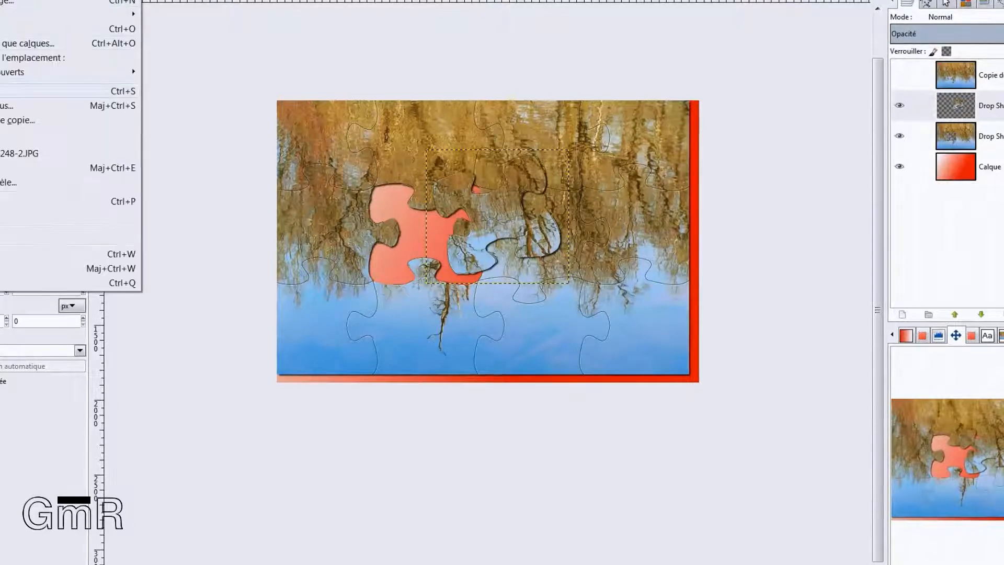
pyautogui.press('Escape')
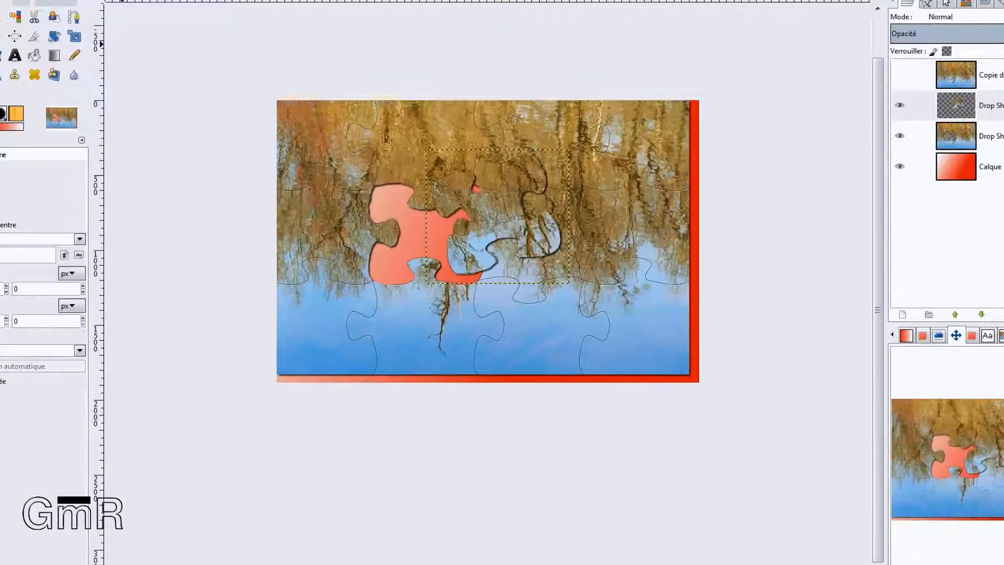
pyautogui.moveTo(10, 156); pyautogui.dragTo(693, 96)
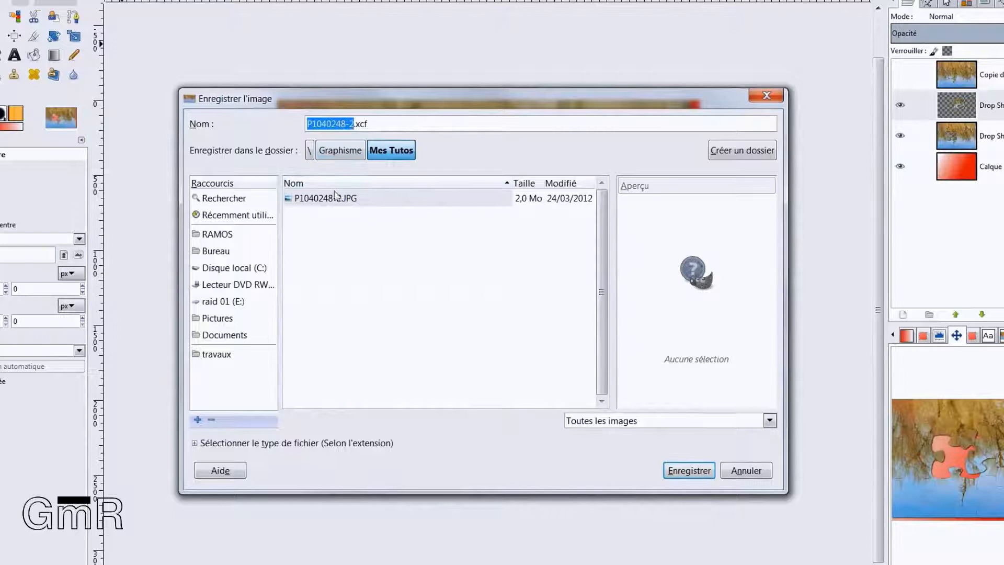
pyautogui.write('pu')
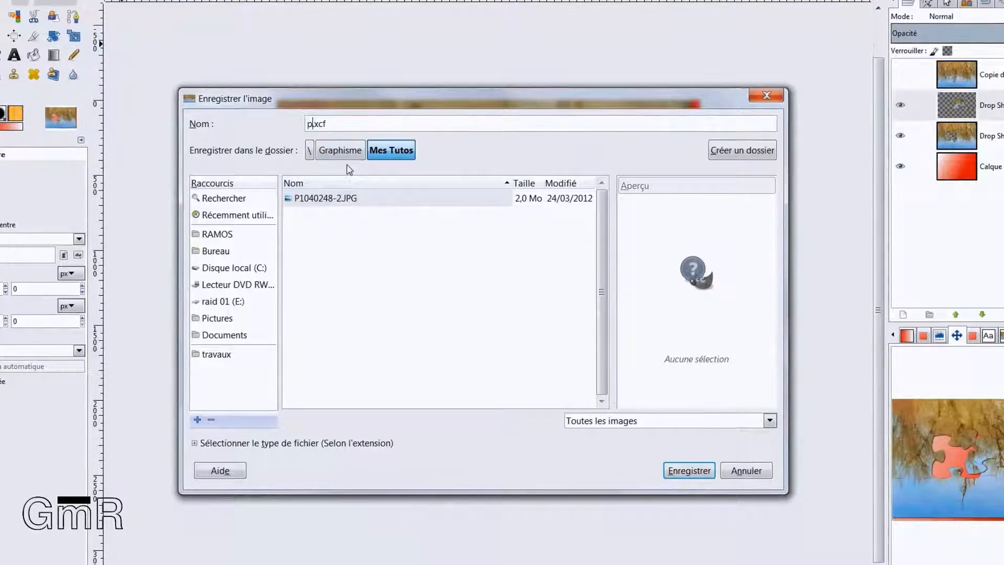
pyautogui.write('z')
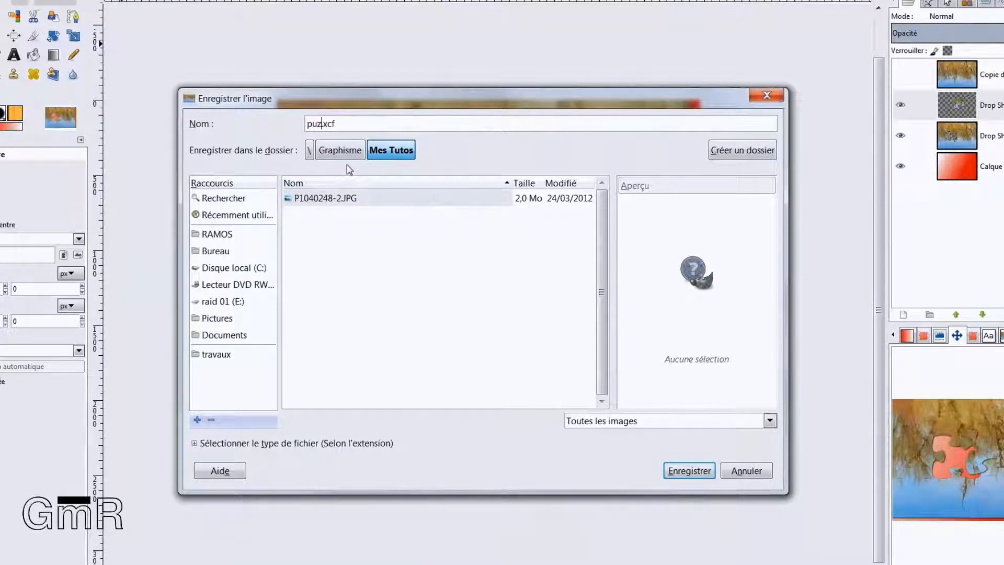
pyautogui.write('zel')
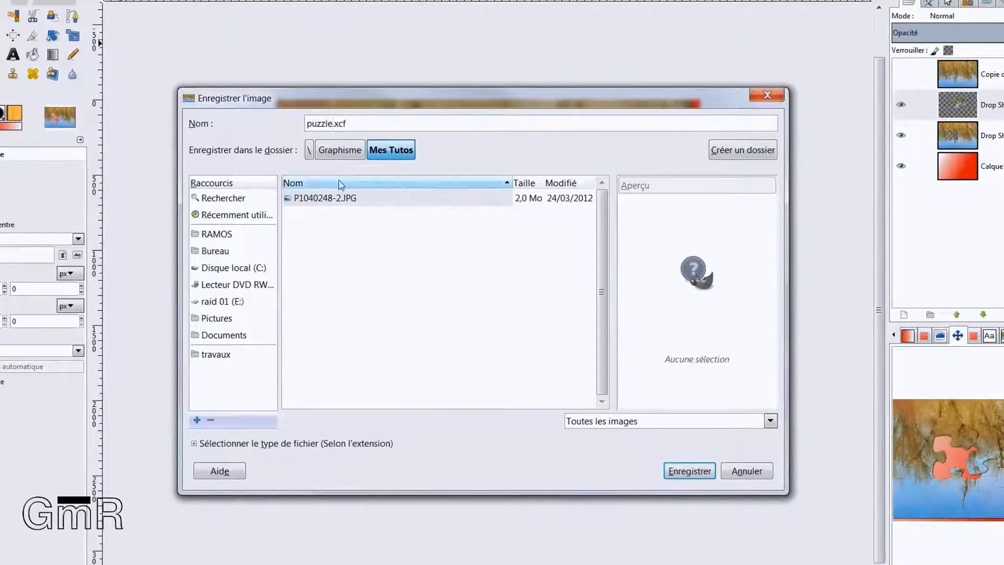
pyautogui.click(689, 472)
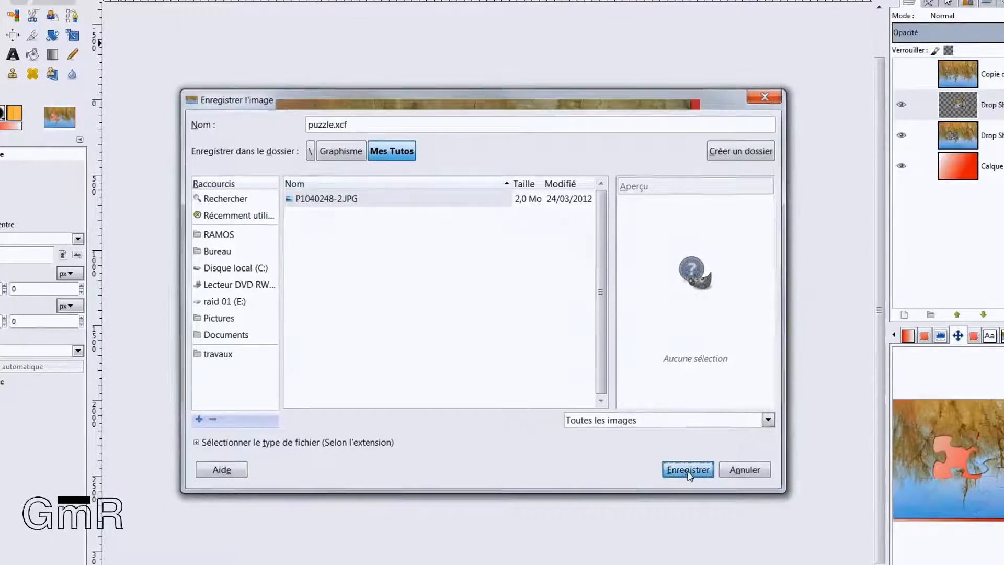
# - Place the image window beside the Mes Tutos folder window and open the image export settings
pyautogui.moveTo(35, 0); pyautogui.dragTo(573, 26)
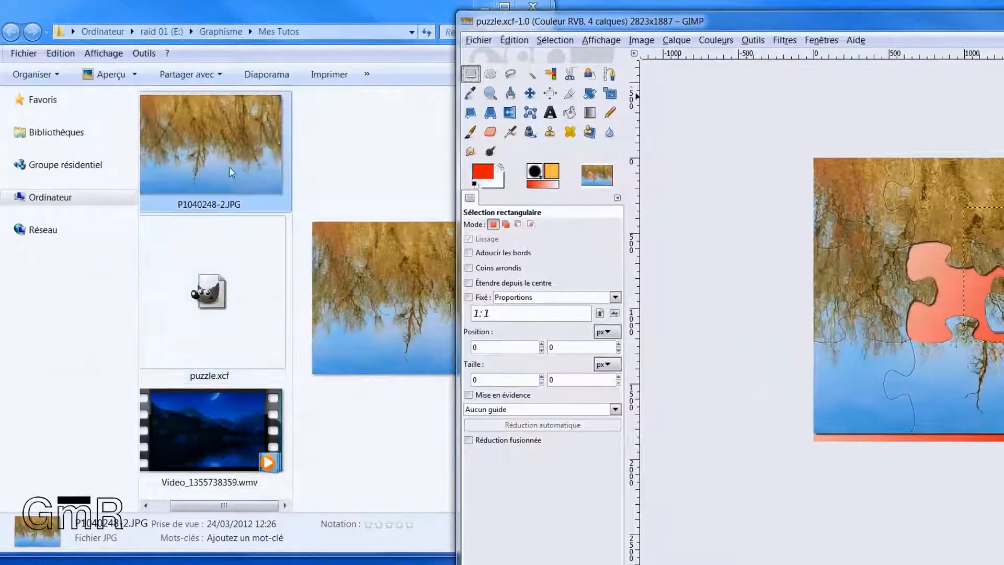
pyautogui.moveTo(522, 27); pyautogui.dragTo(430, 14)
pyautogui.click(386, 29)
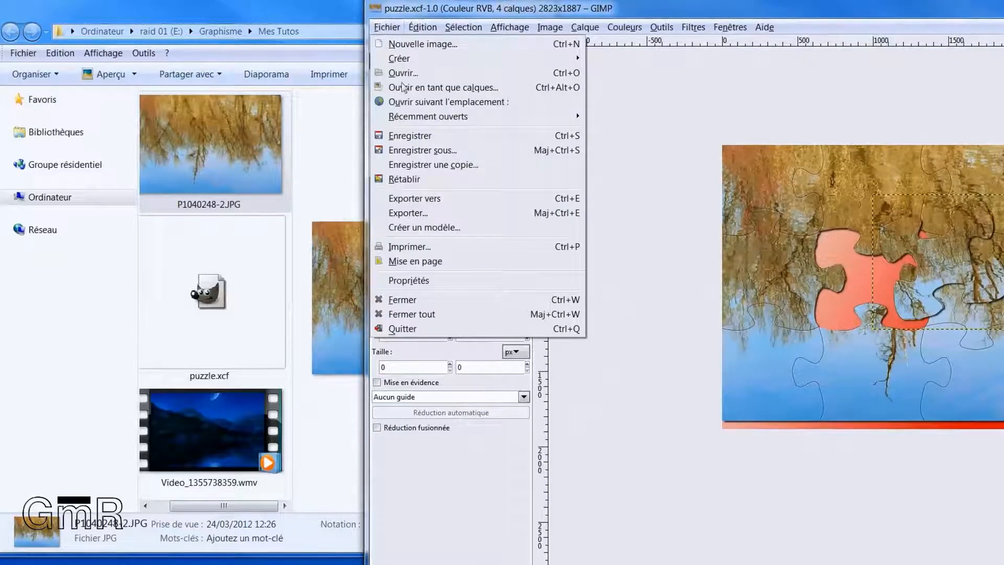
pyautogui.click(414, 214)
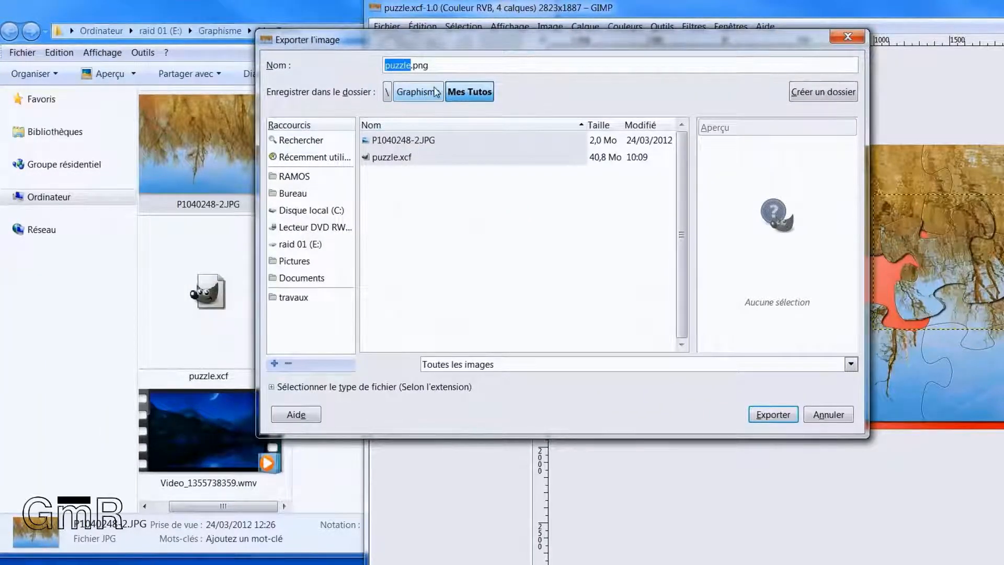
pyautogui.click(851, 364)
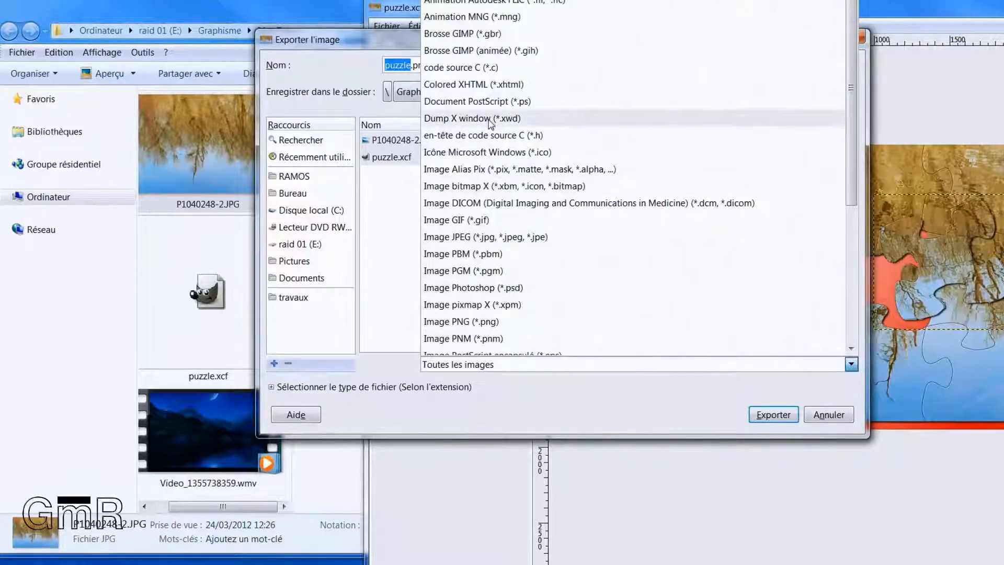
pyautogui.click(616, 433)
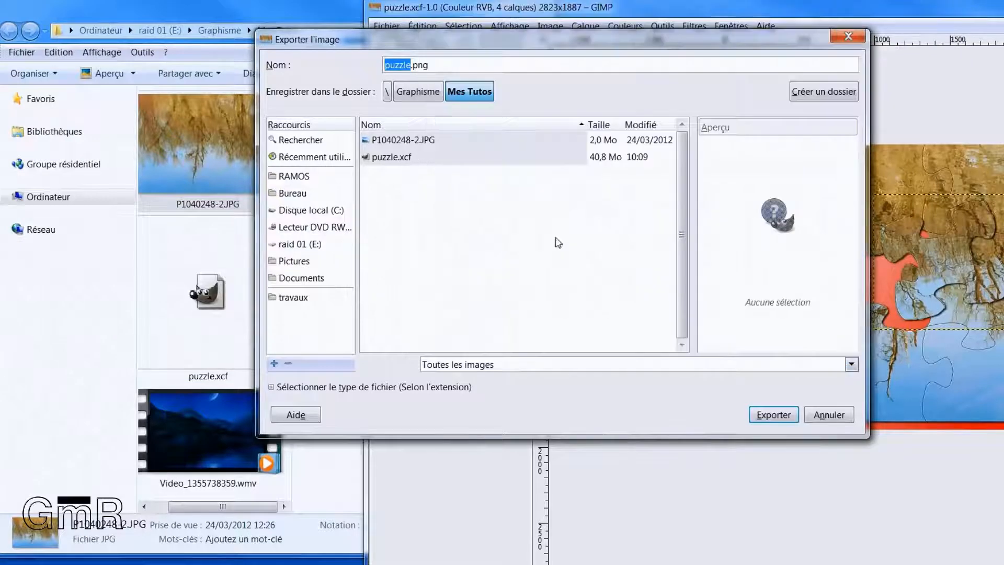
pyautogui.moveTo(432, 48); pyautogui.dragTo(428, 89)
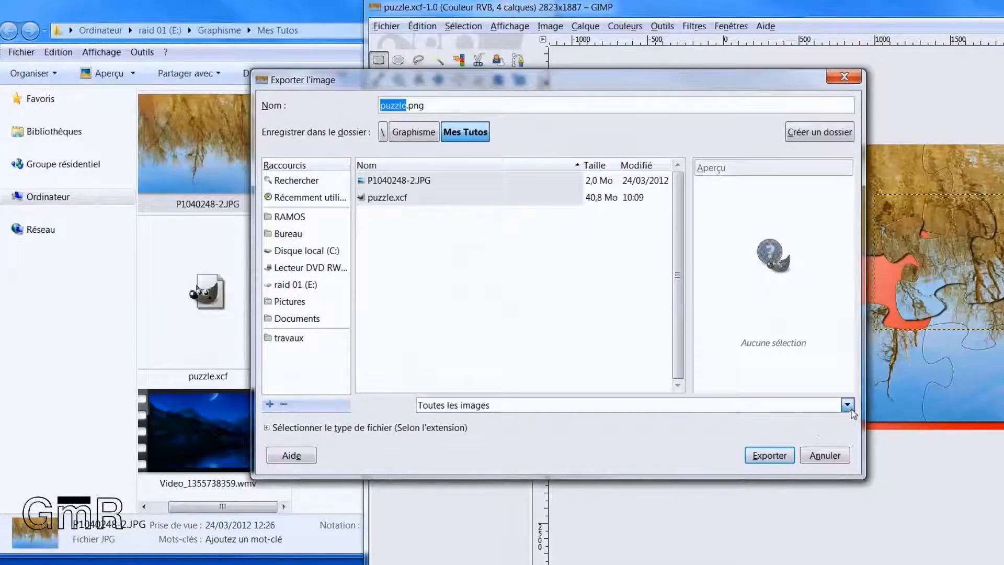
# - Export the image to the Mes Tutos folder as puzzle.jpg in JPEG format at quality 100
pyautogui.click(847, 405)
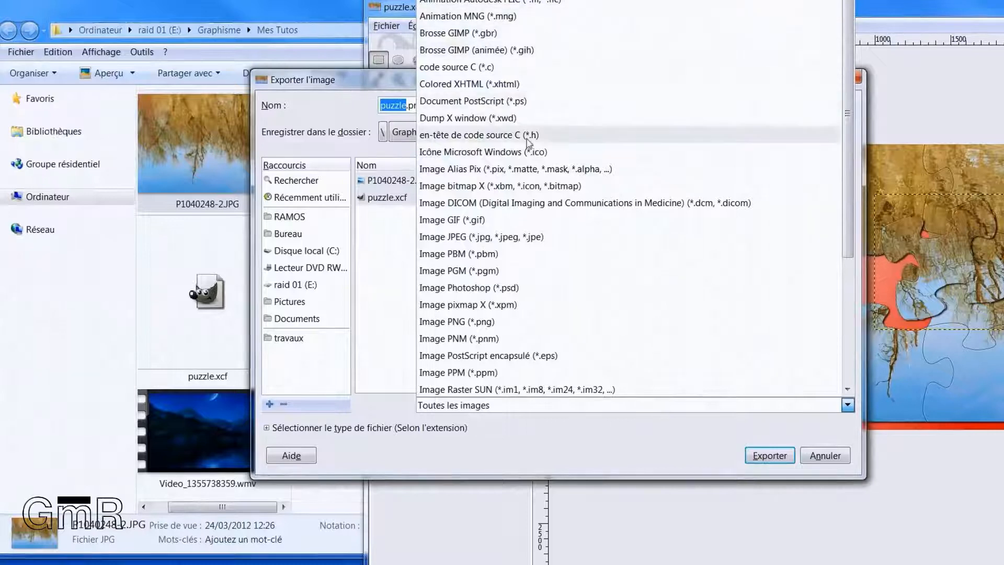
pyautogui.click(473, 239)
pyautogui.click(438, 106)
pyautogui.press('BackSpace')
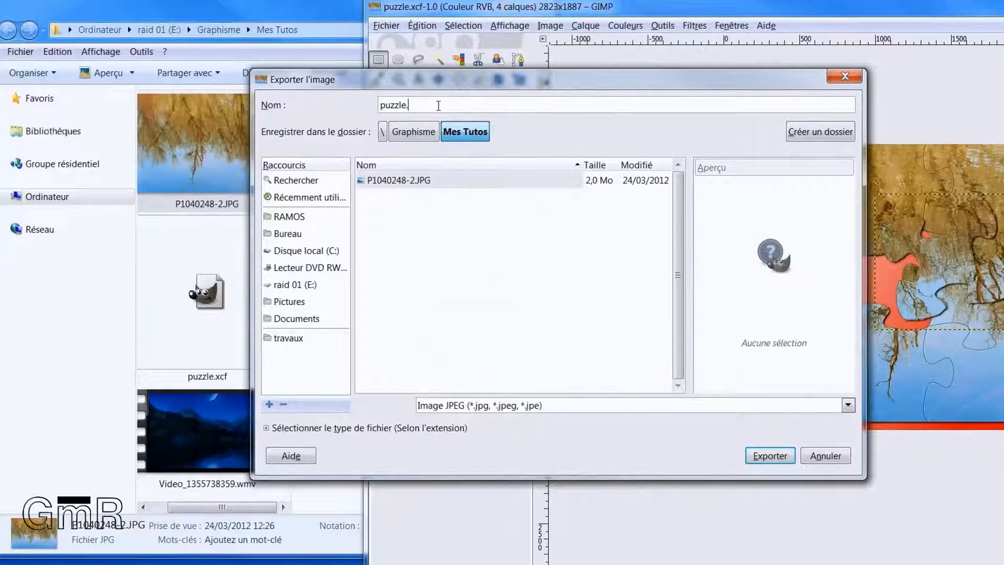
pyautogui.write('jpg')
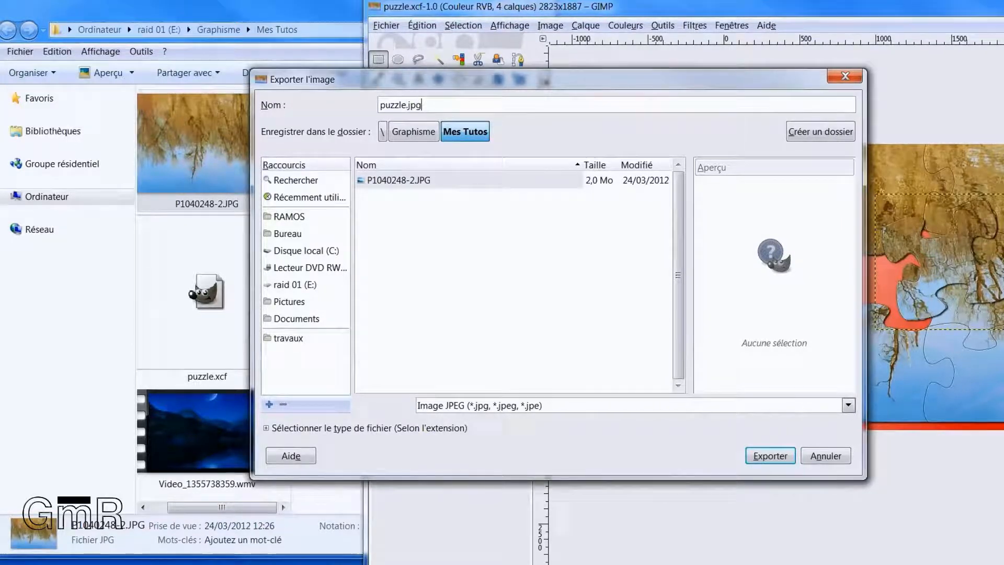
pyautogui.click(764, 456)
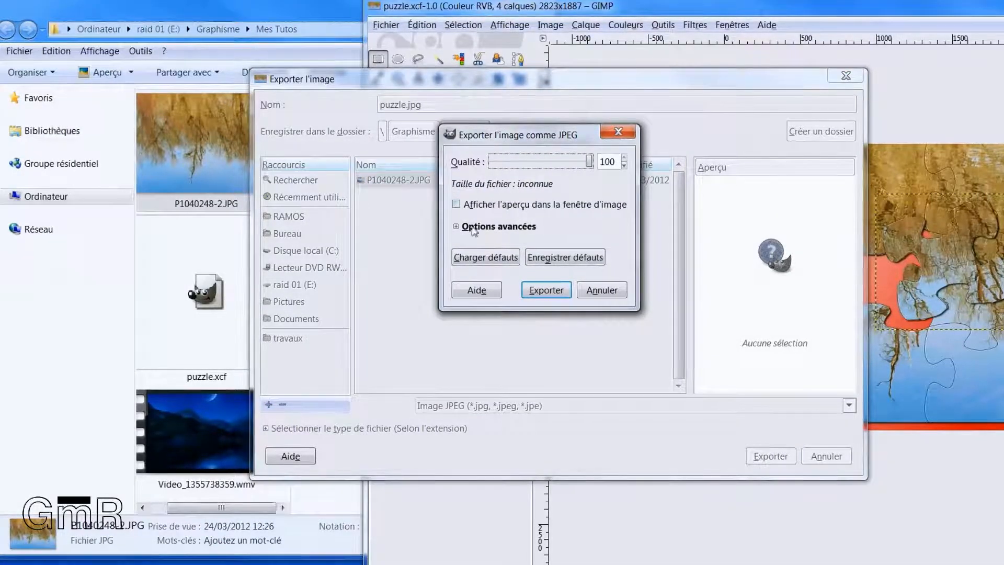
pyautogui.click(548, 292)
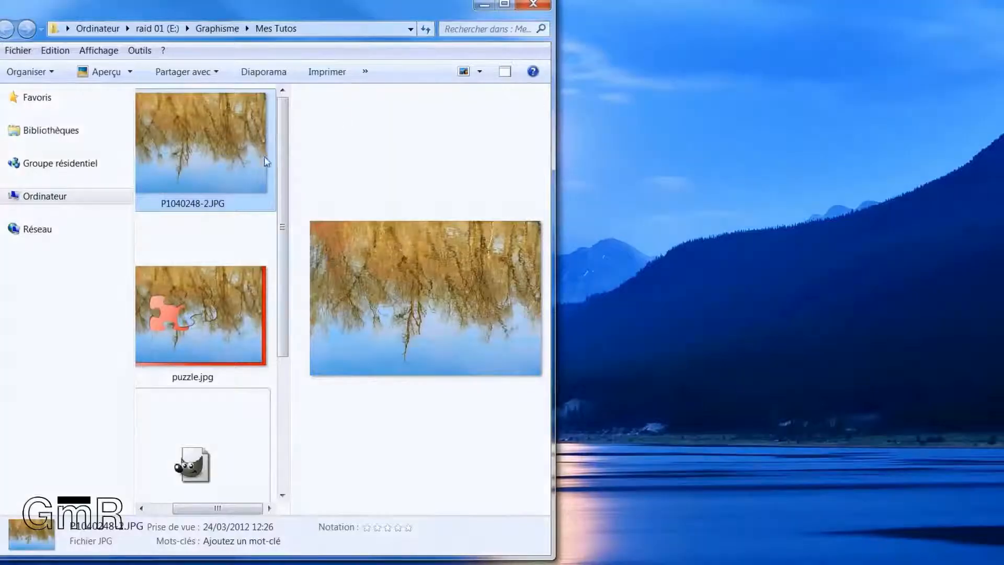
# - Open puzzle.jpg from the Mes Tutos folder in the picture viewer and inspect the loose piece and the hole up close
pyautogui.click(497, 8)
pyautogui.click(226, 303)
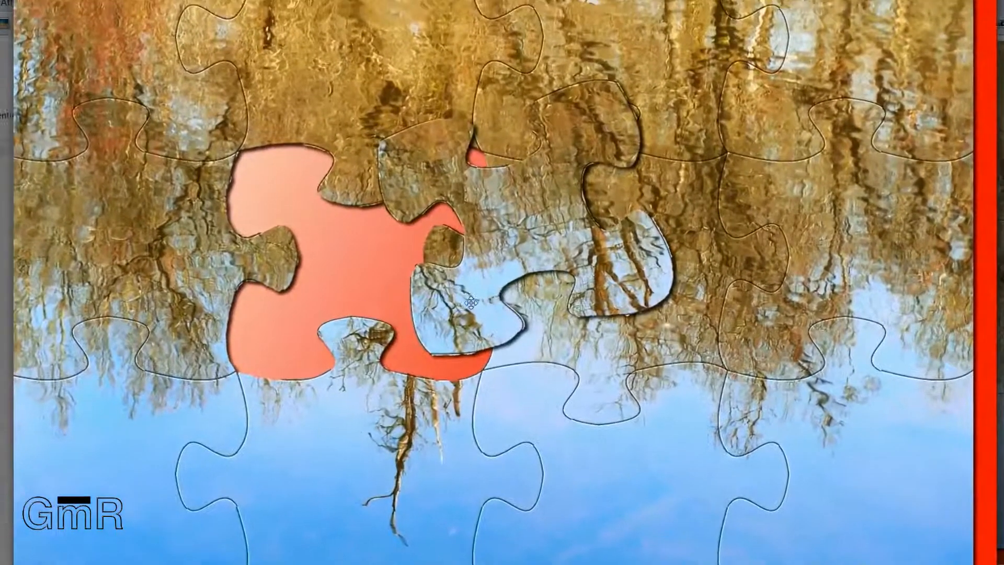
pyautogui.scroll(5, 504, 306)
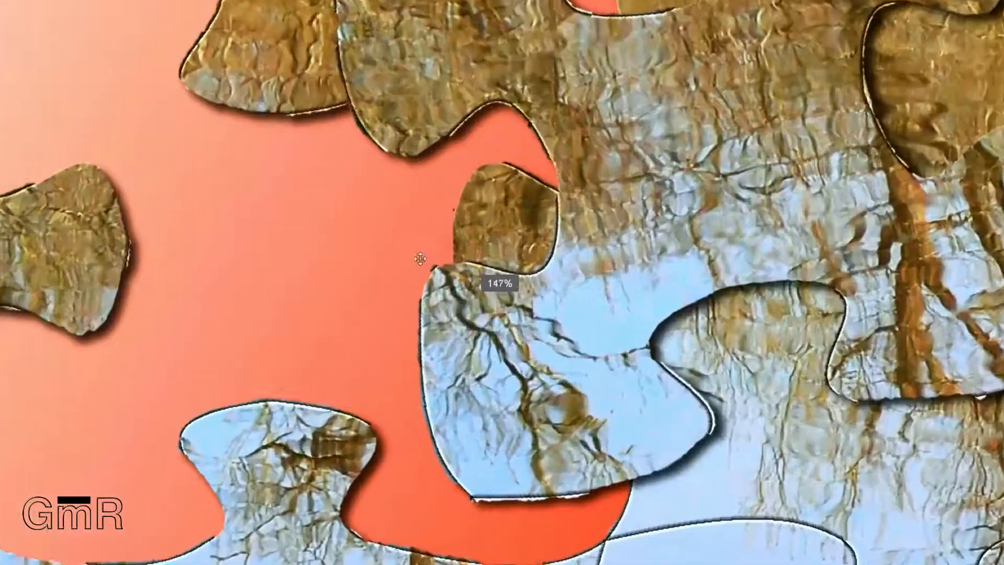
pyautogui.moveTo(293, 200); pyautogui.dragTo(460, 291)
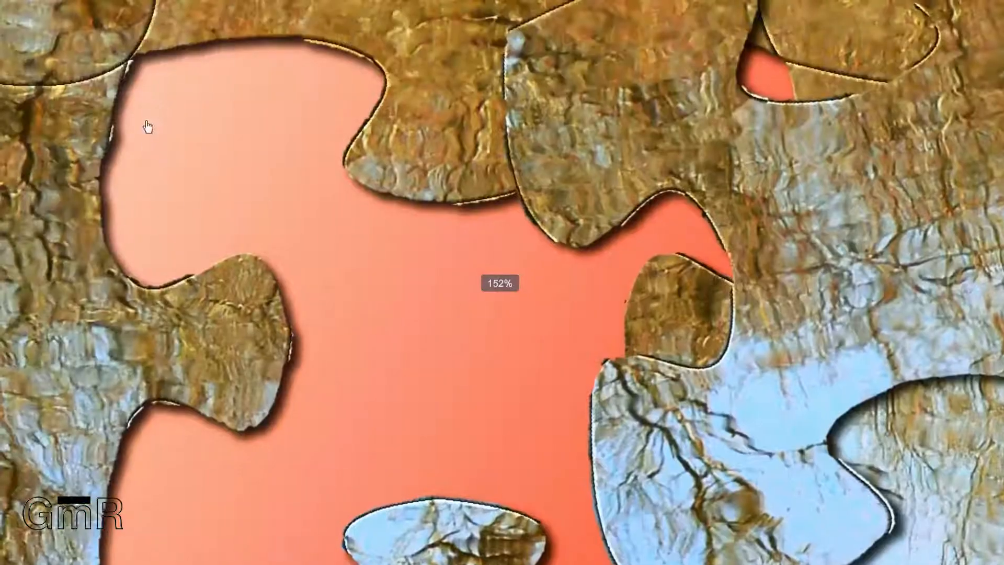